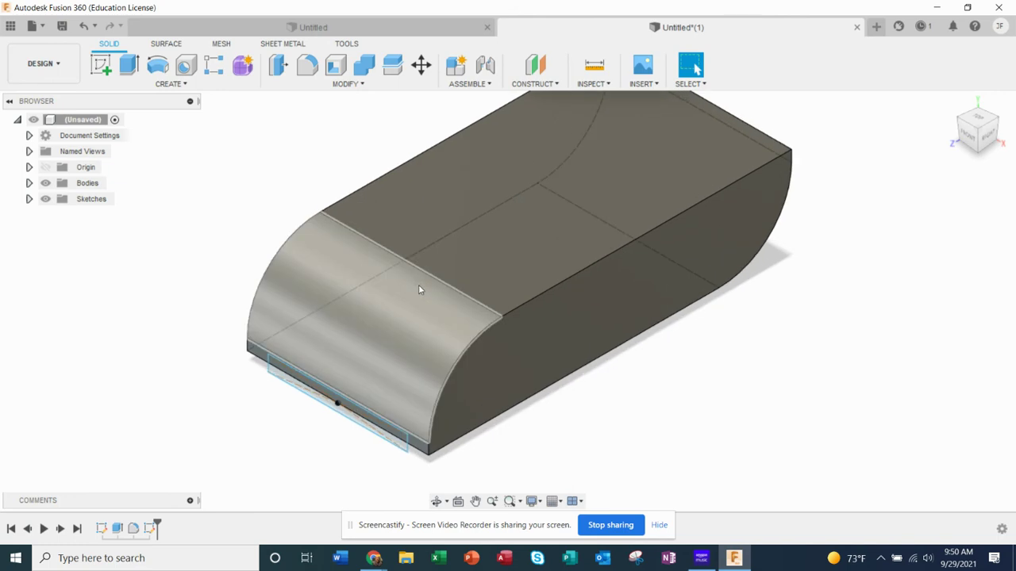
scroll(461, 424, up, 3)
scroll(290, 397, down, 2)
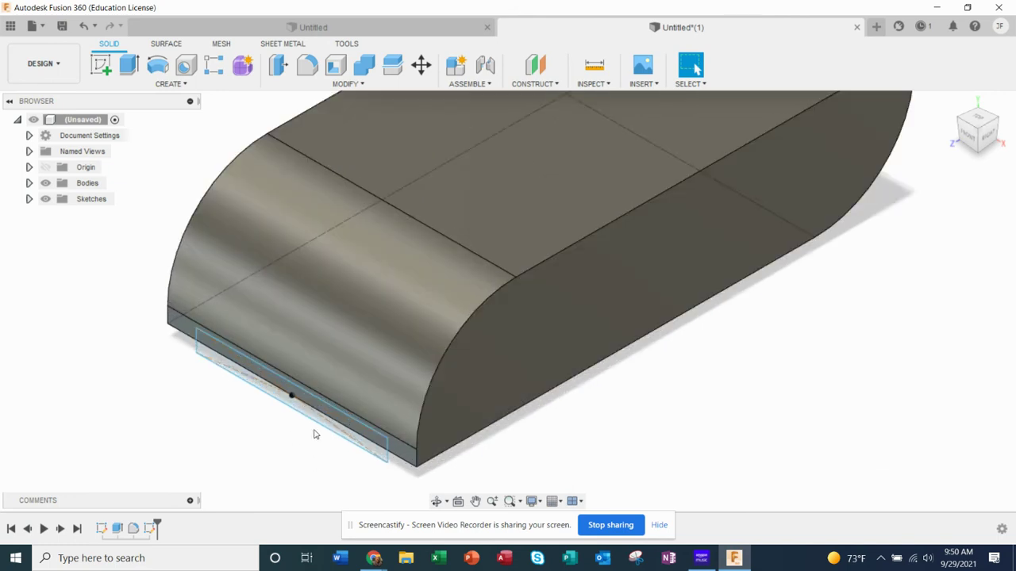
scroll(344, 436, up, 3)
scroll(344, 446, up, 2)
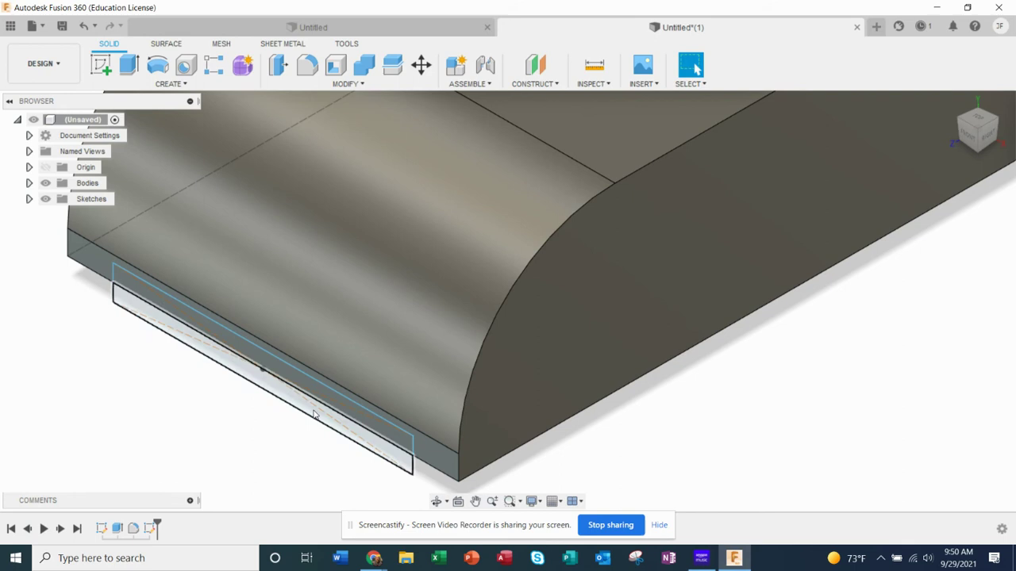
click(313, 414)
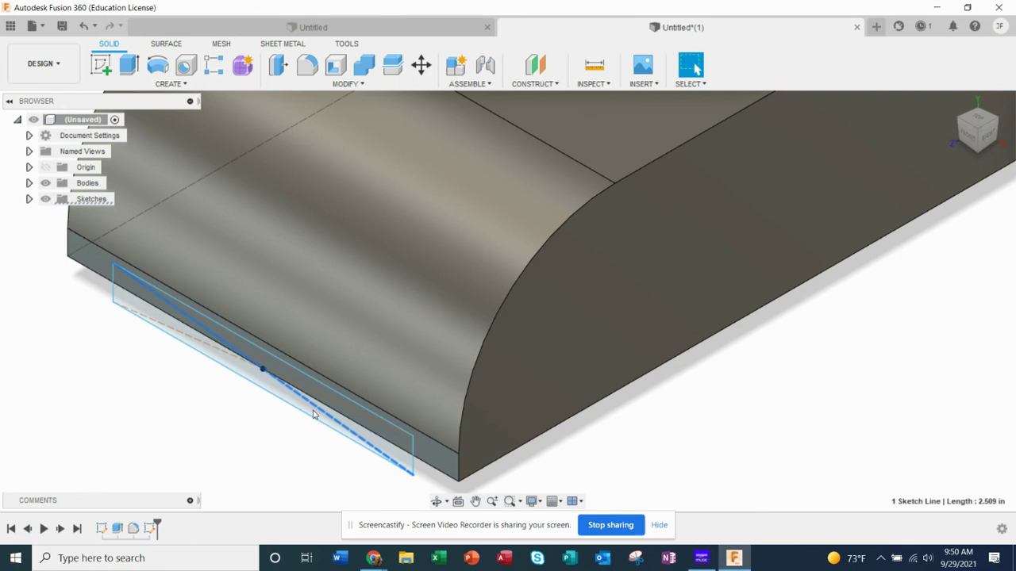
click(404, 457)
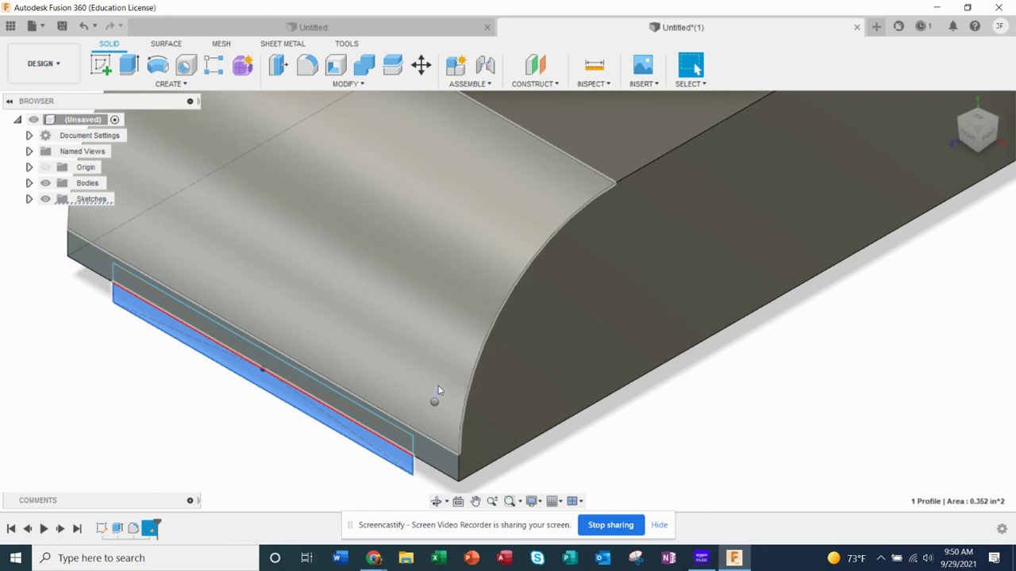
right_click(434, 401)
click(535, 345)
click(635, 433)
- Extrude both halves of the rectangle at the lower front edge as a cut, with a distance of -0.50 in
shift+middle_drag(635, 432, 496, 348)
scroll(516, 363, down, 1)
scroll(517, 364, down, 2)
scroll(295, 494, up, 1)
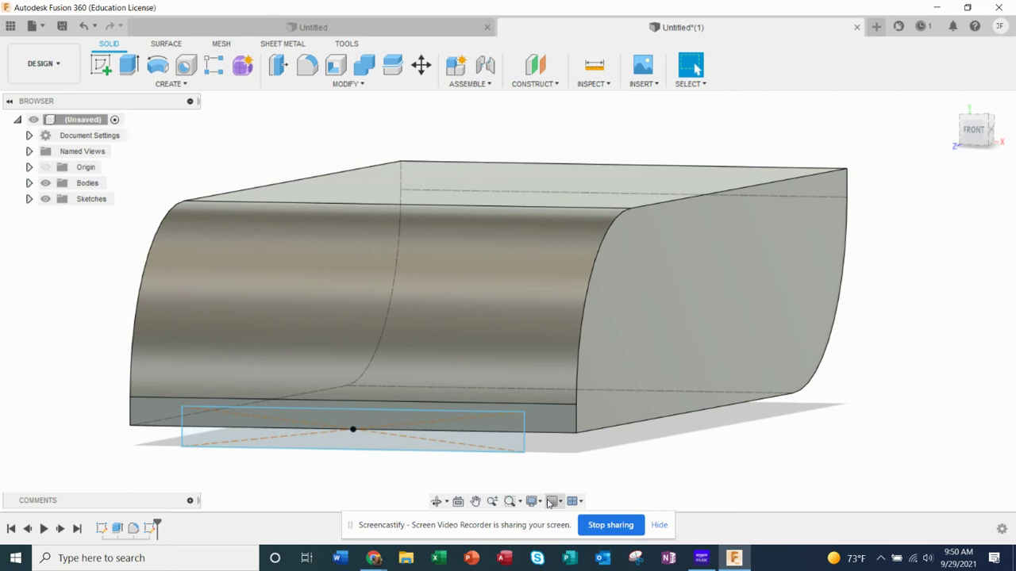
click(469, 429)
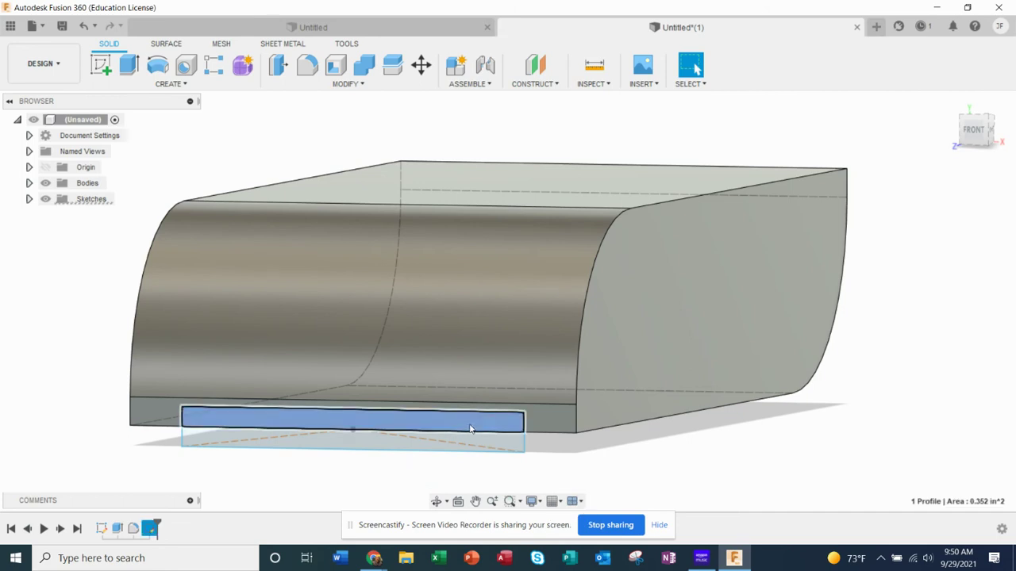
click(487, 444)
shift+middle_drag(569, 379, 535, 370)
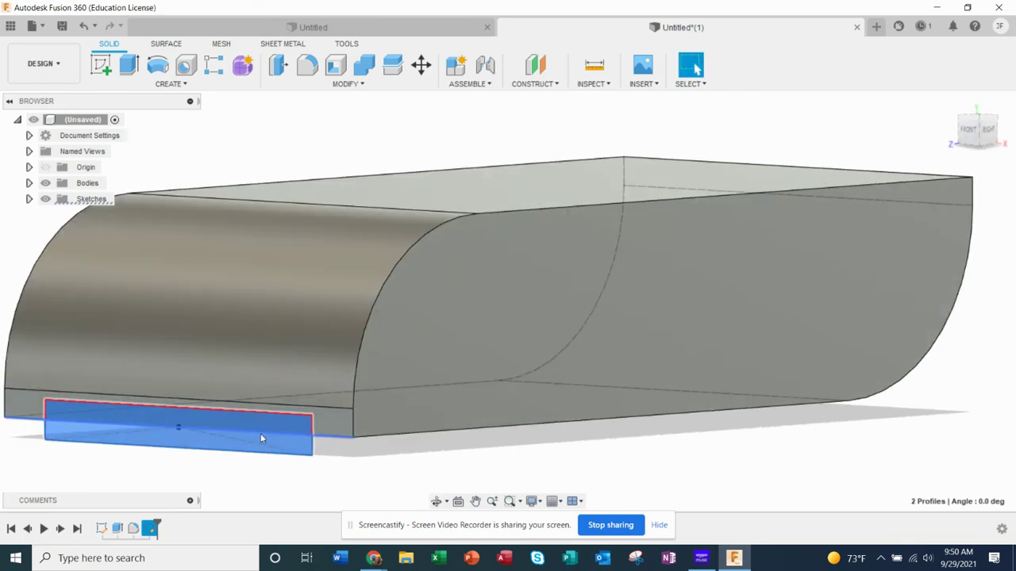
click(132, 73)
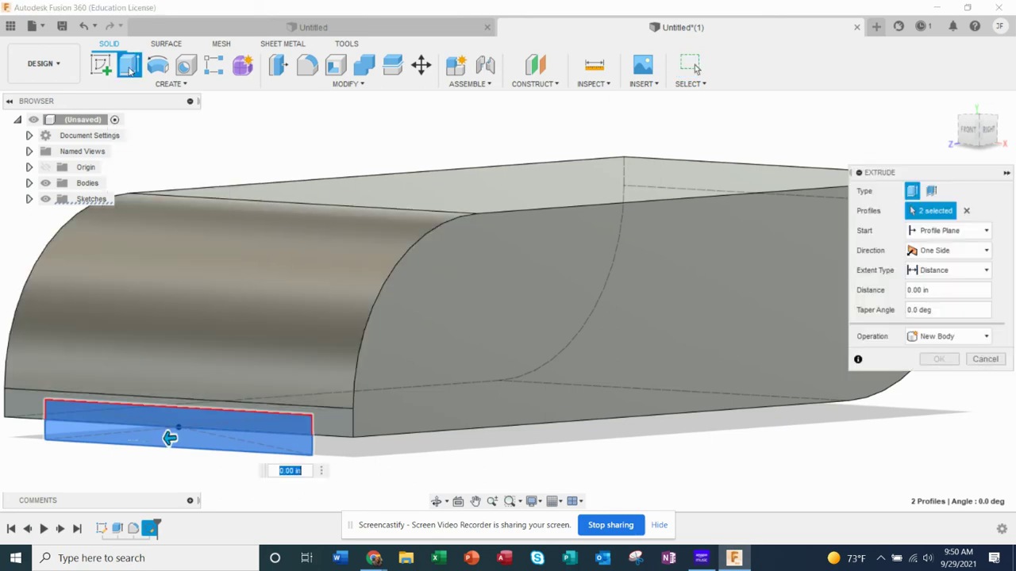
click(932, 336)
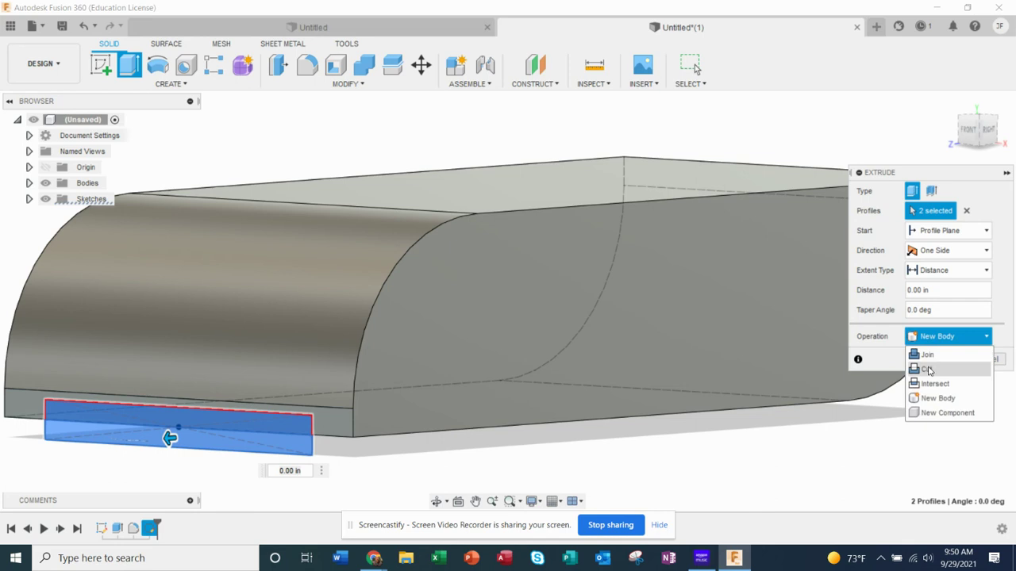
click(930, 370)
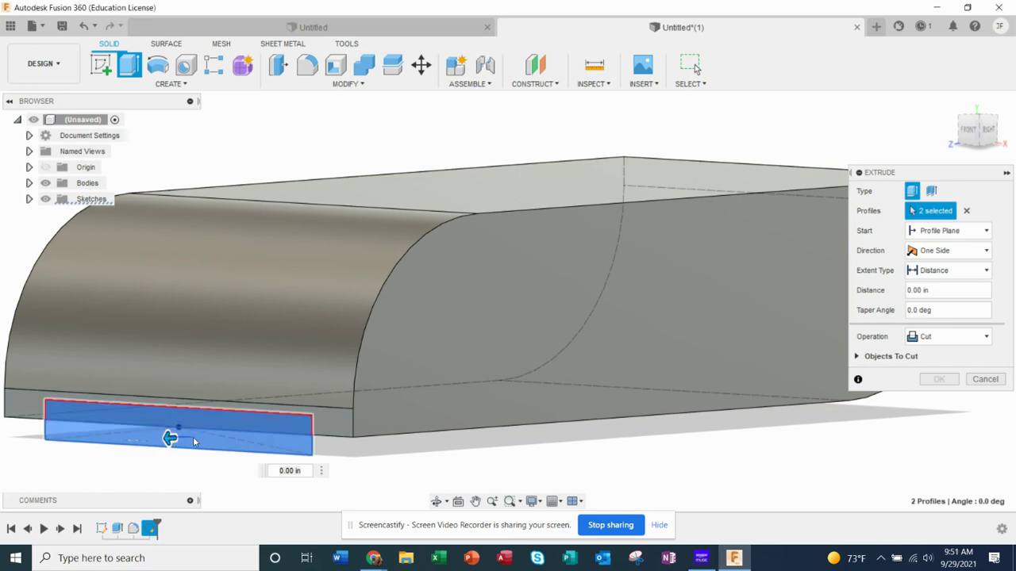
drag(169, 438, 211, 437)
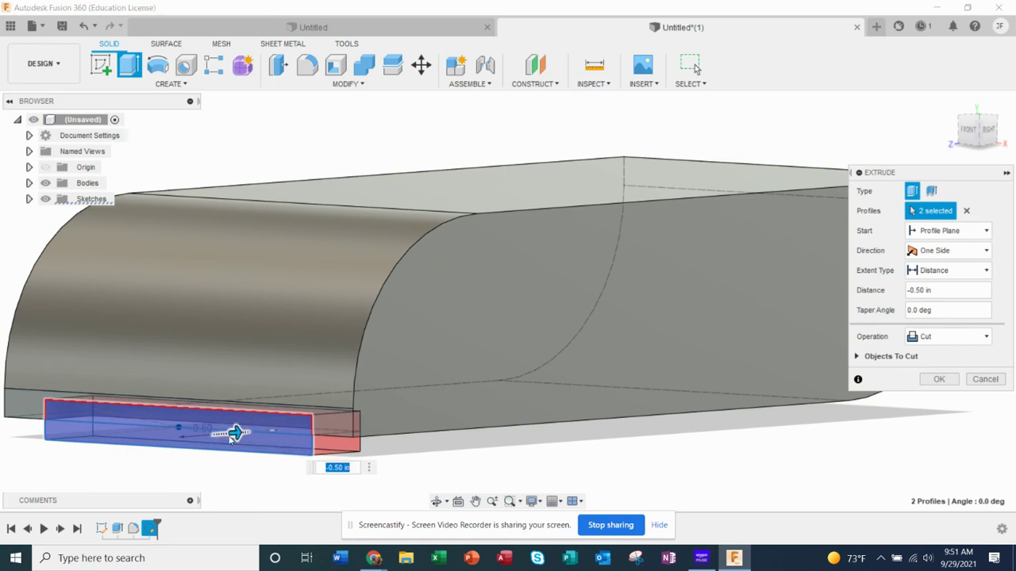
click(939, 380)
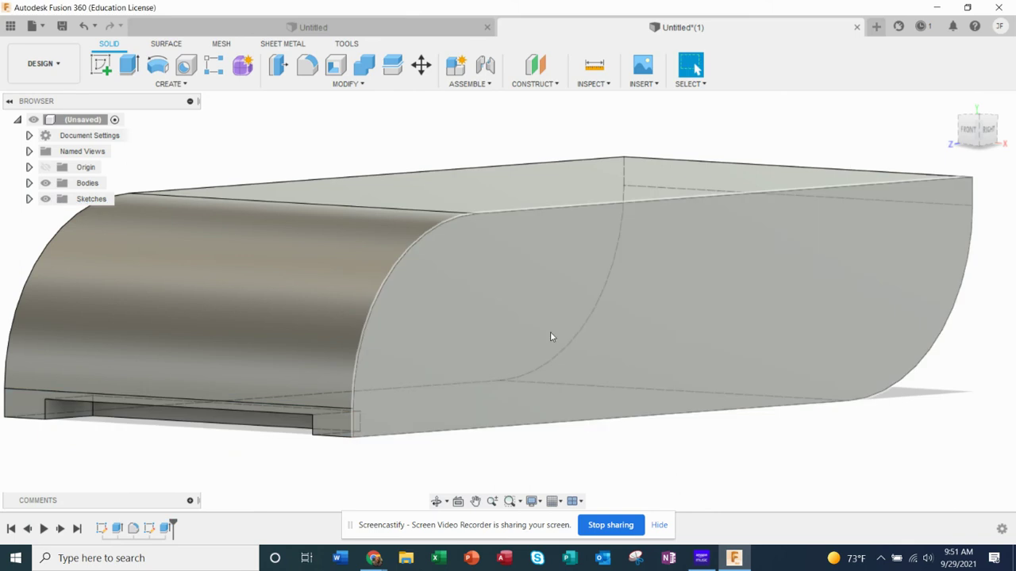
- Fillet the two upper corners of the cutout at the bottom of the front face
scroll(607, 330, down, 3)
scroll(222, 379, up, 3)
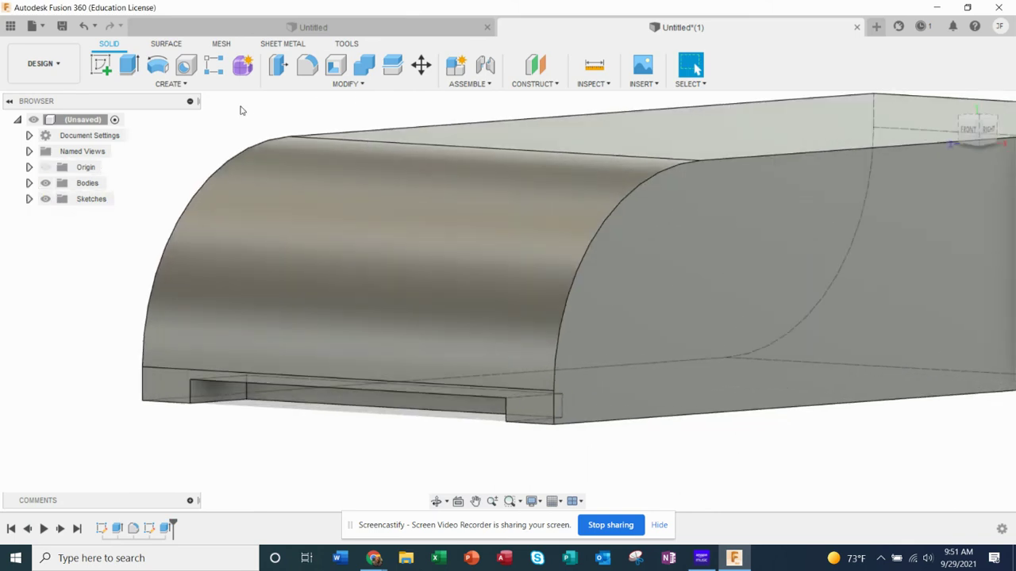
click(306, 64)
middle_drag(292, 281, 306, 236)
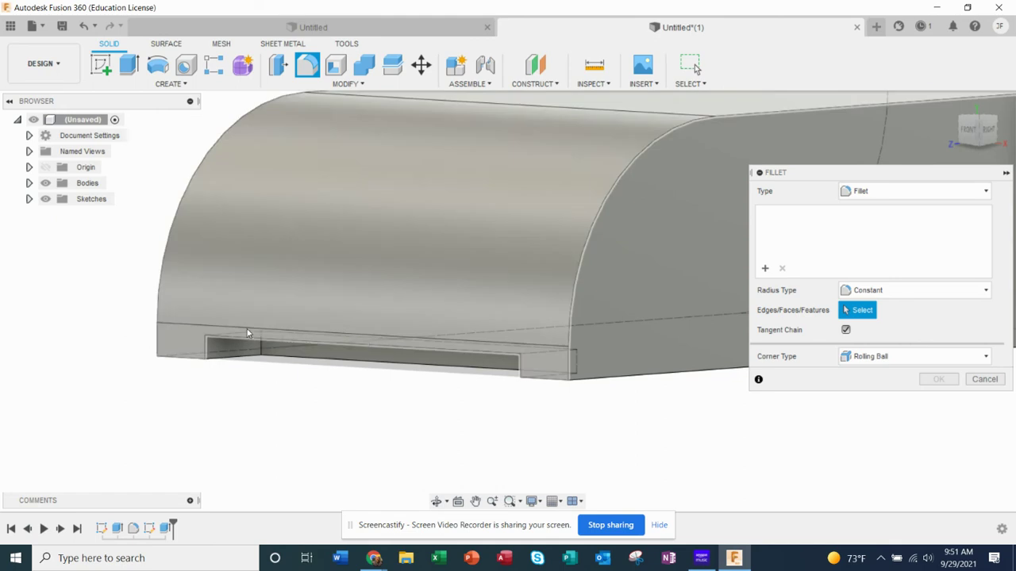
click(246, 334)
click(548, 355)
drag(540, 357, 536, 366)
click(941, 401)
- Start a new sketch on the narrow flat front face of the body, seen from the front
scroll(407, 342, up, 1)
scroll(407, 343, down, 3)
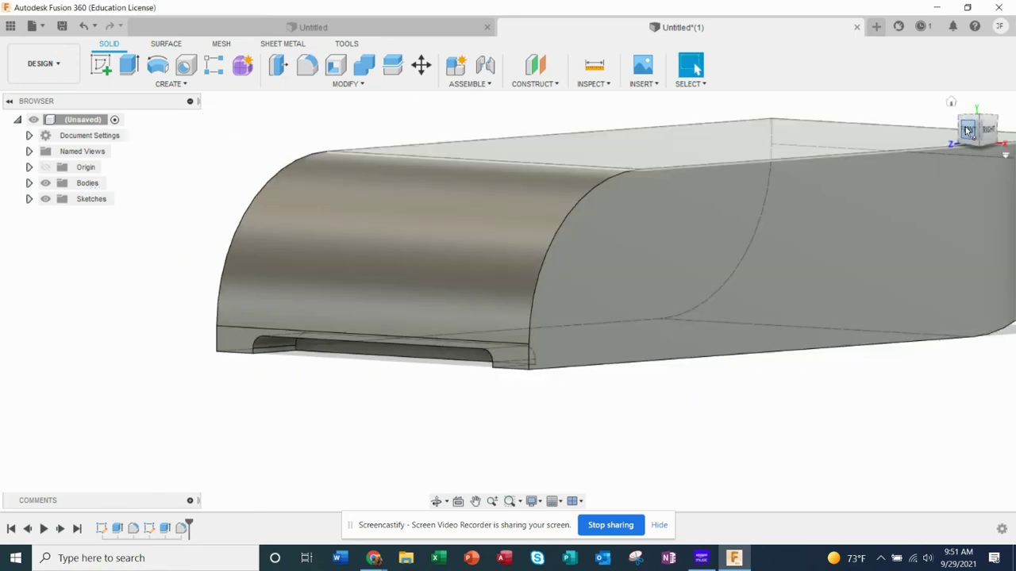
click(969, 131)
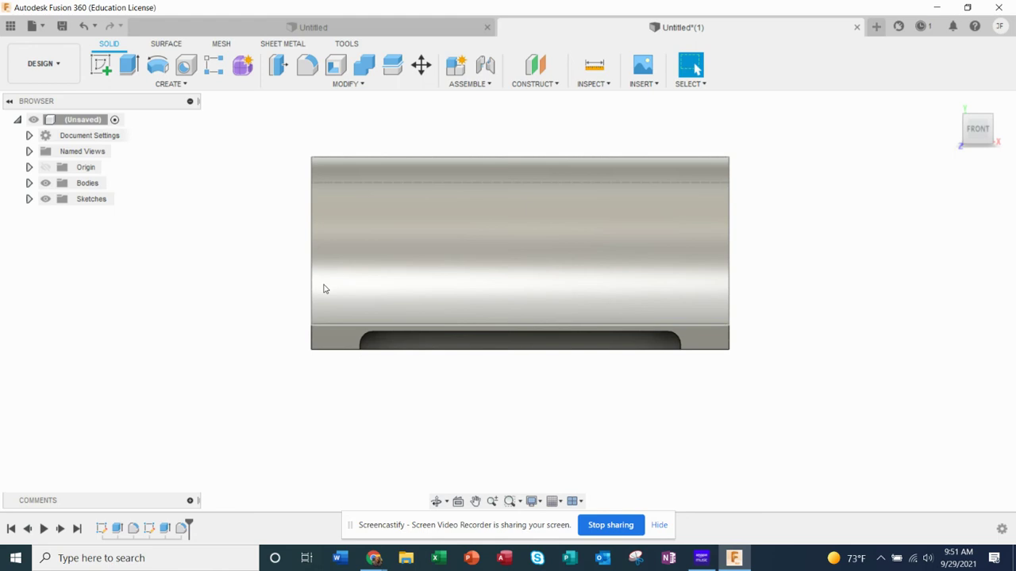
click(102, 73)
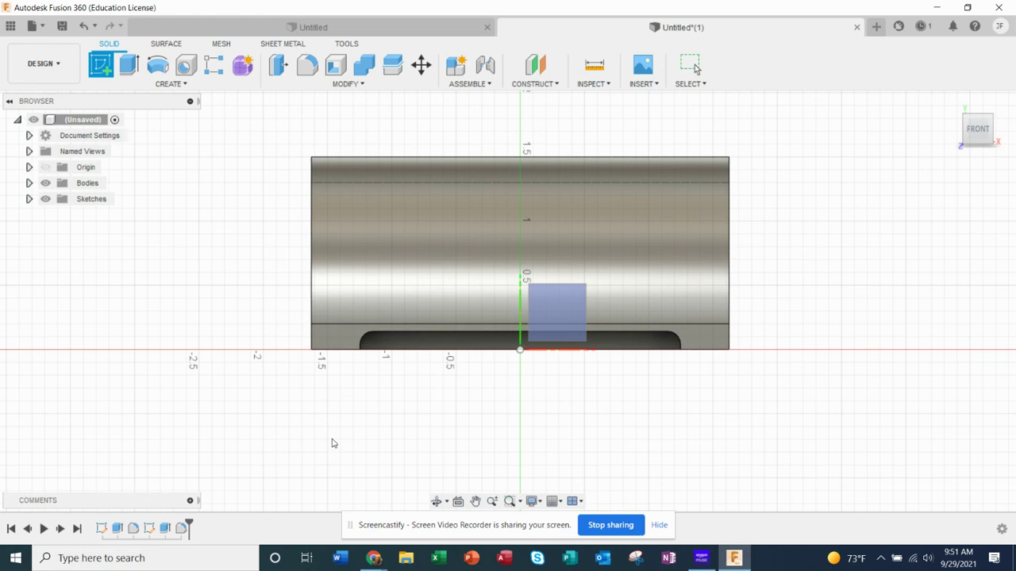
click(104, 70)
click(697, 350)
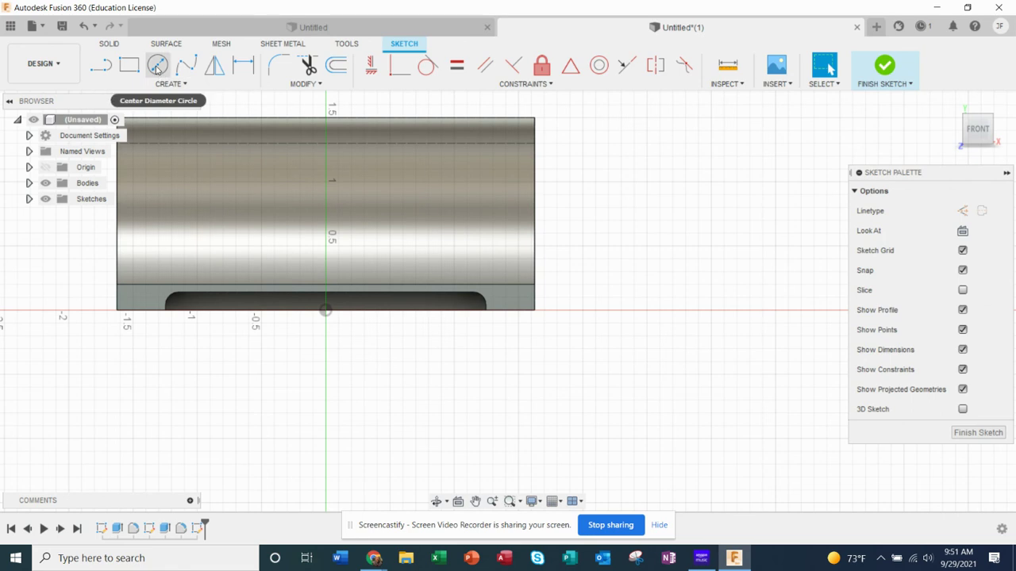
click(157, 67)
click(181, 84)
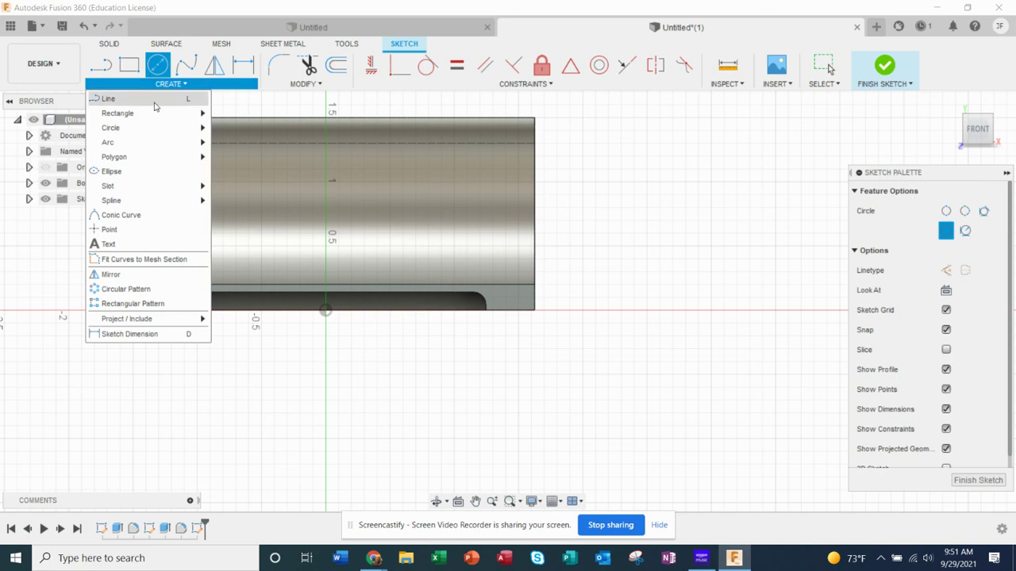
mouse_move(150, 136)
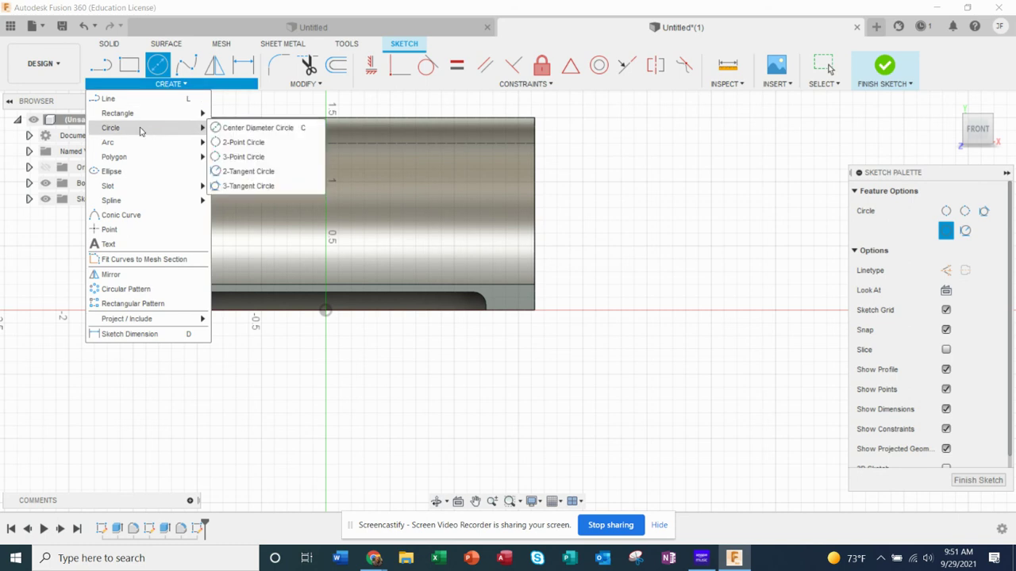
click(241, 129)
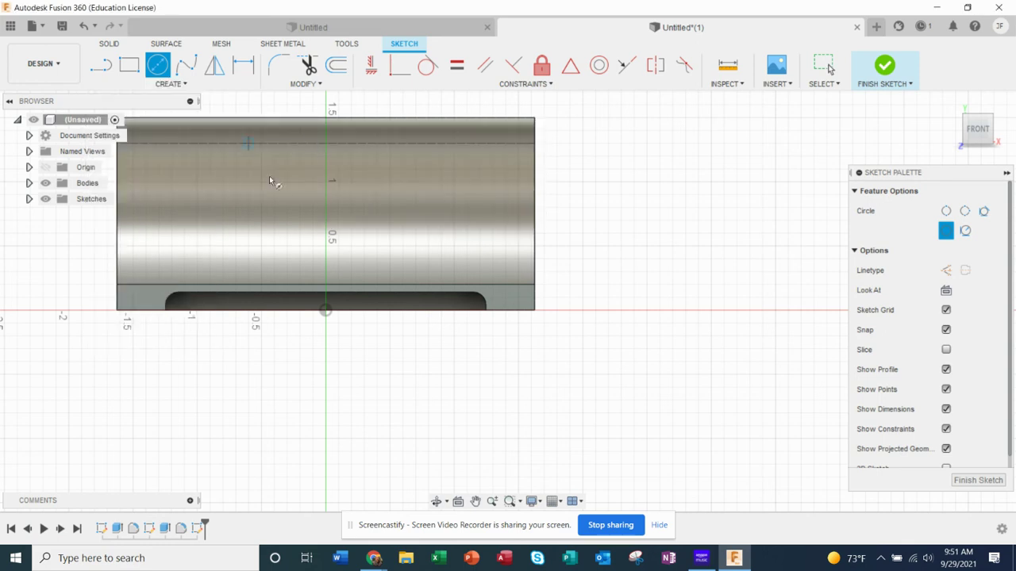
- Sketch a vertical line from the origin up past the top edge of the body
click(102, 69)
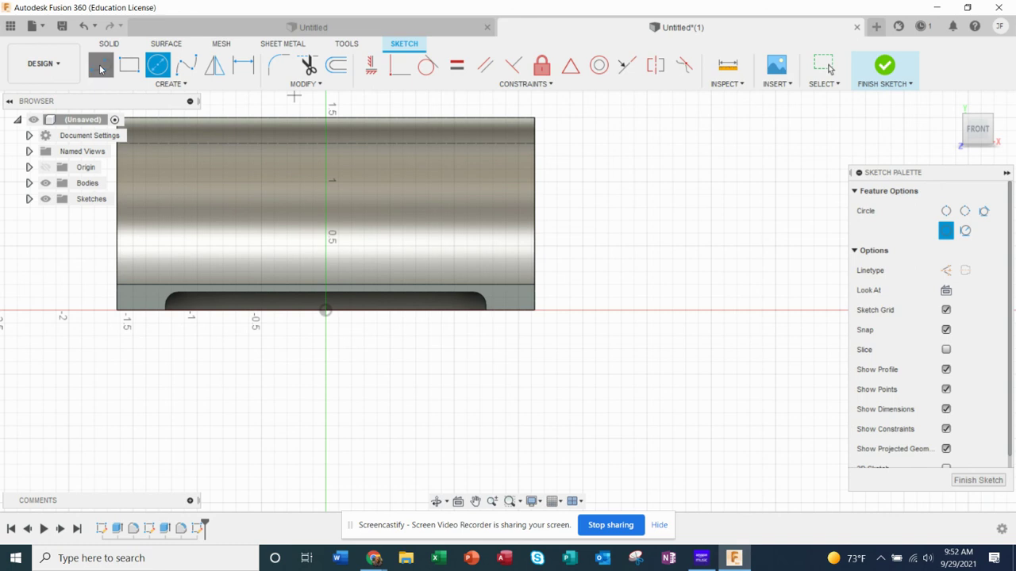
click(326, 310)
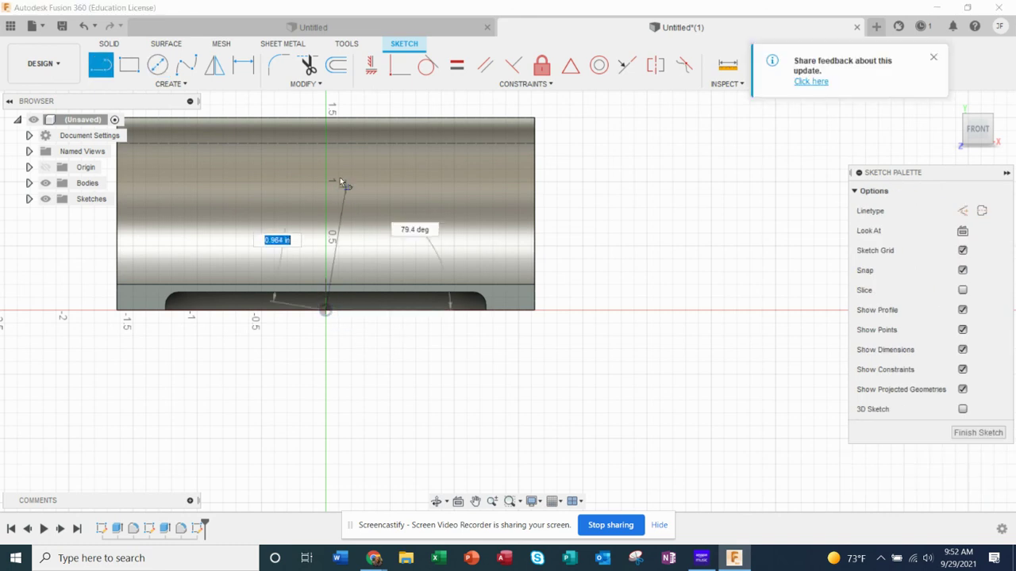
click(325, 105)
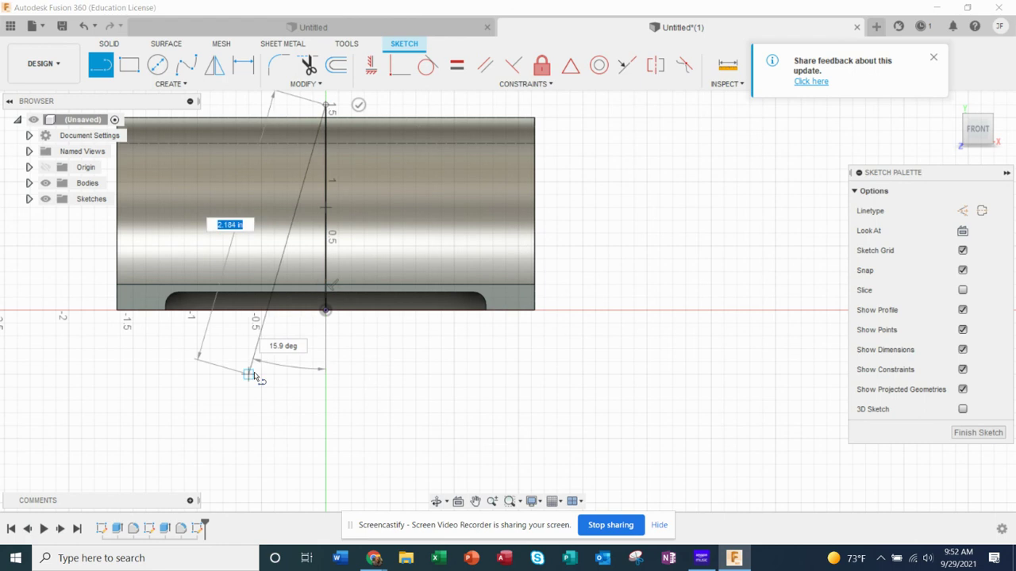
key(Escape)
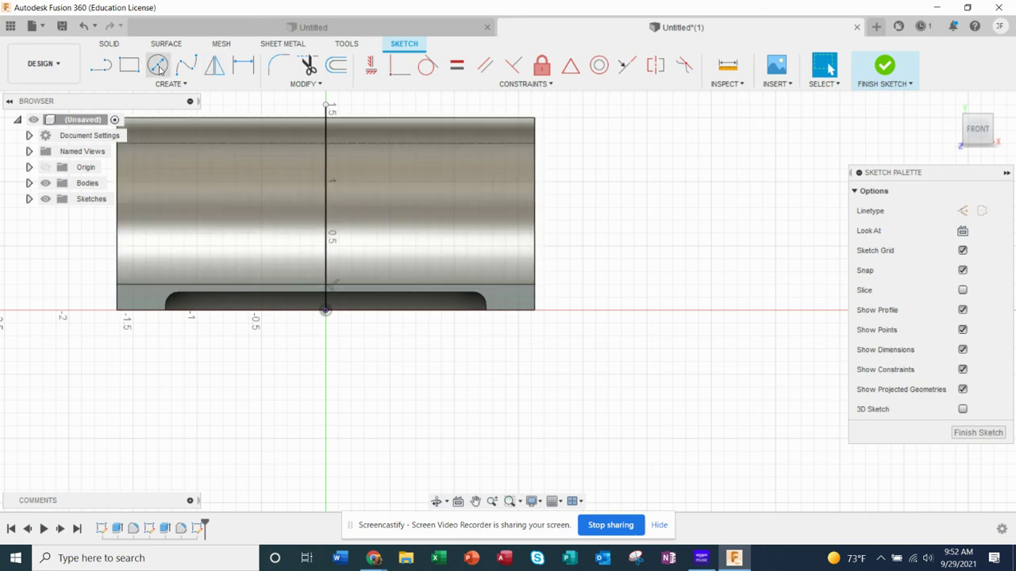
- Sketch a center diameter circle about 0.28 in across near the body's lower right corner, above the flat front strip
key(c)
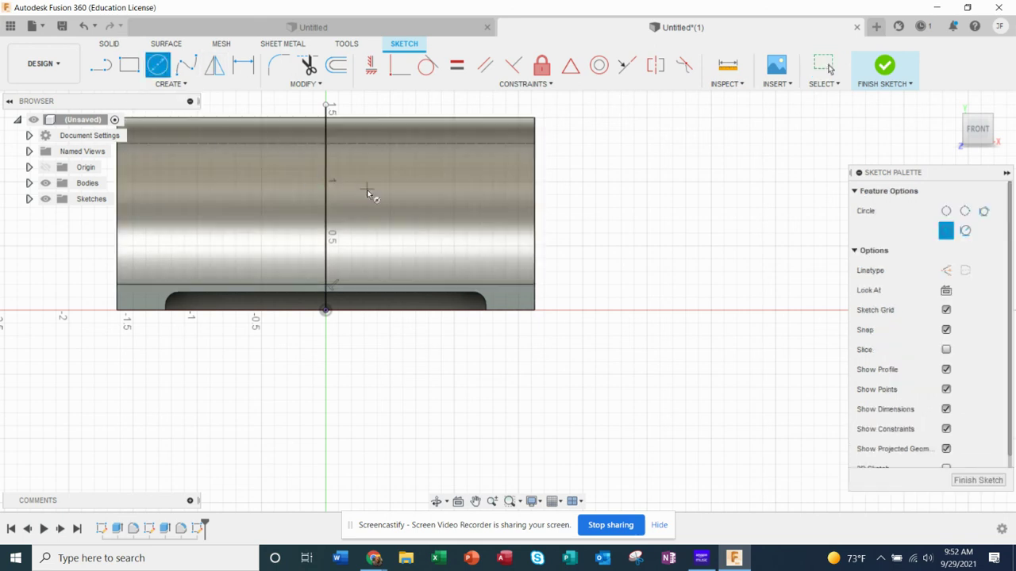
click(505, 259)
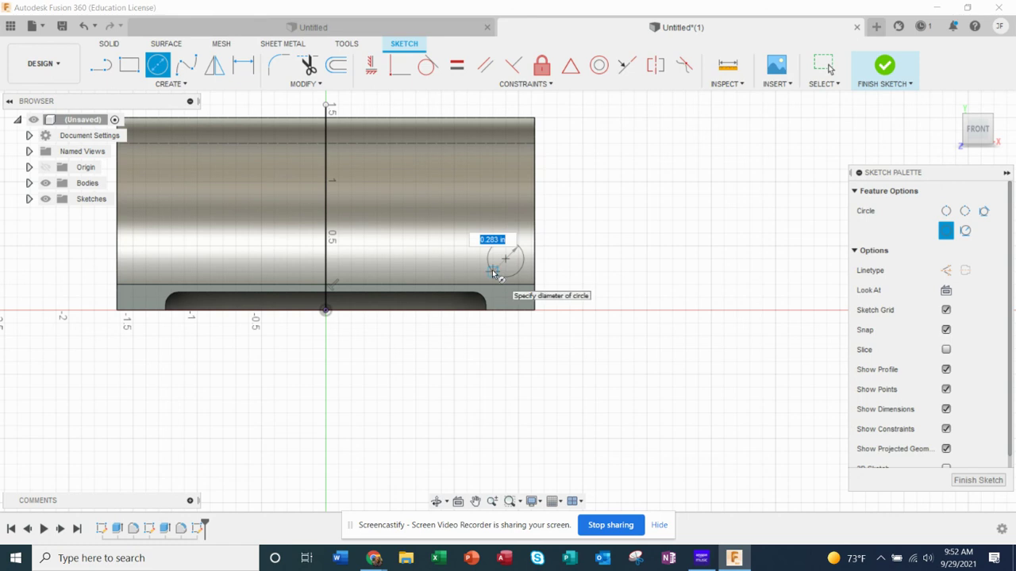
click(493, 272)
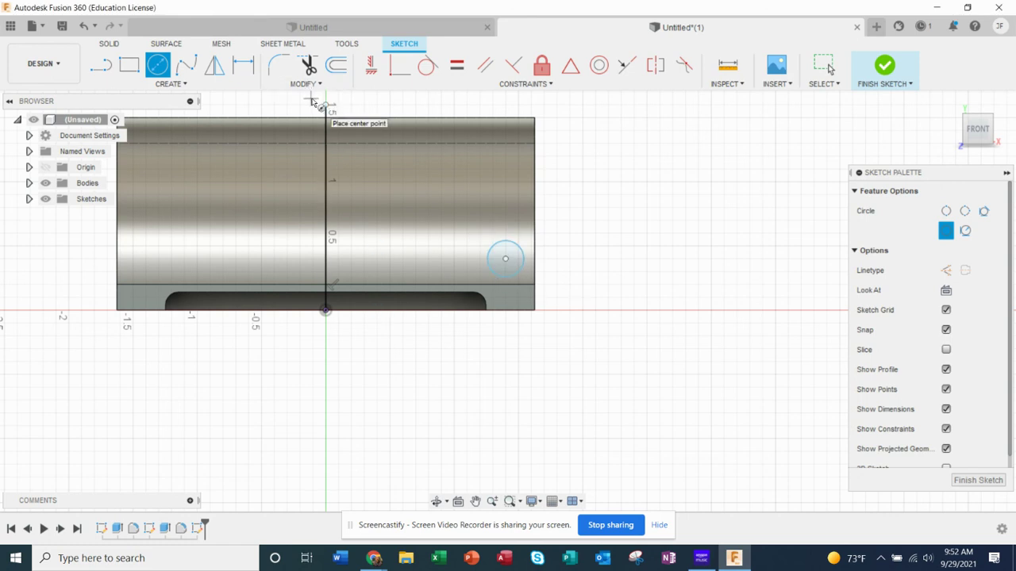
key(Escape)
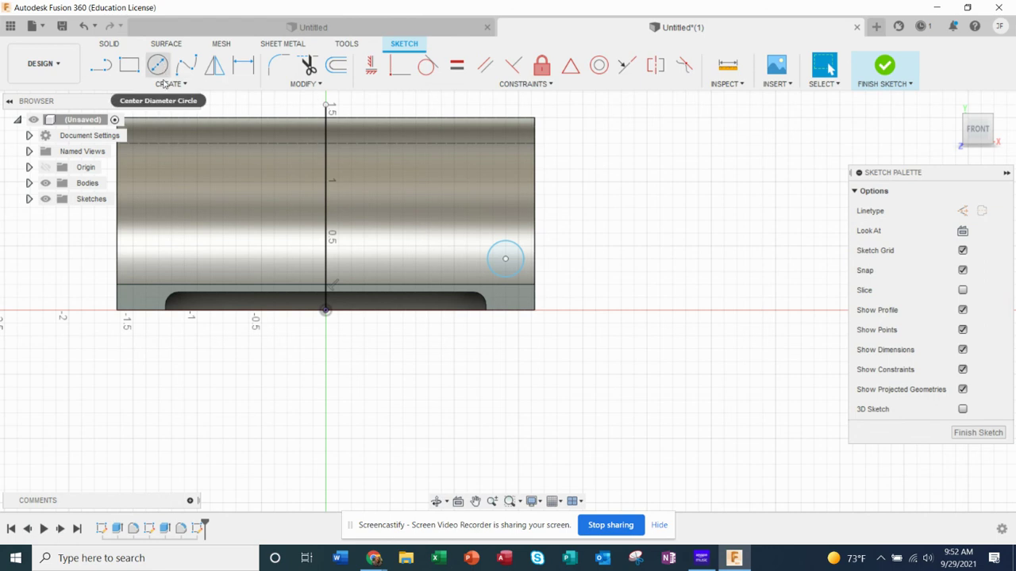
- Mirror the sketched circle across the vertical centre line to the other side of the front face
click(171, 83)
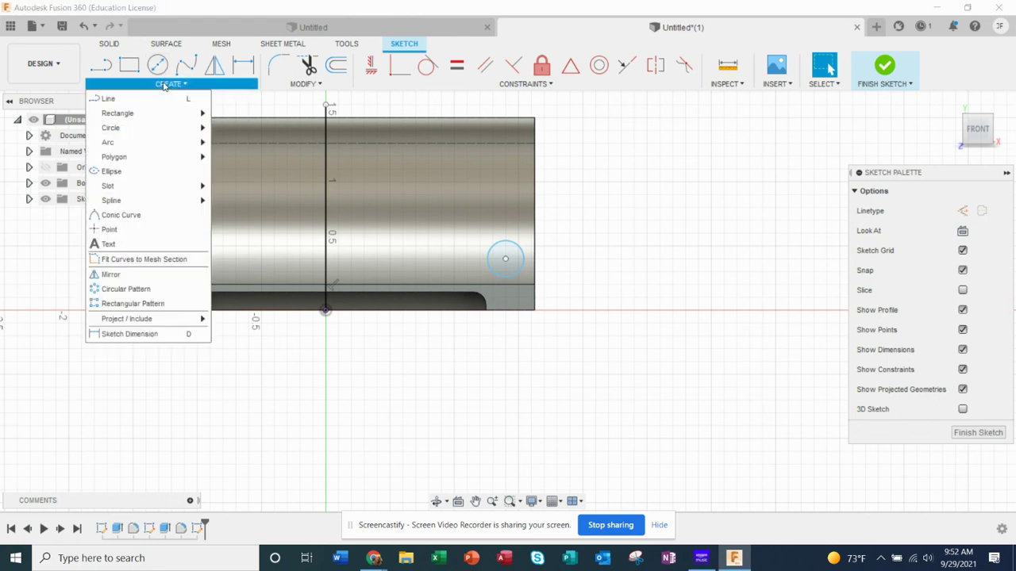
click(312, 84)
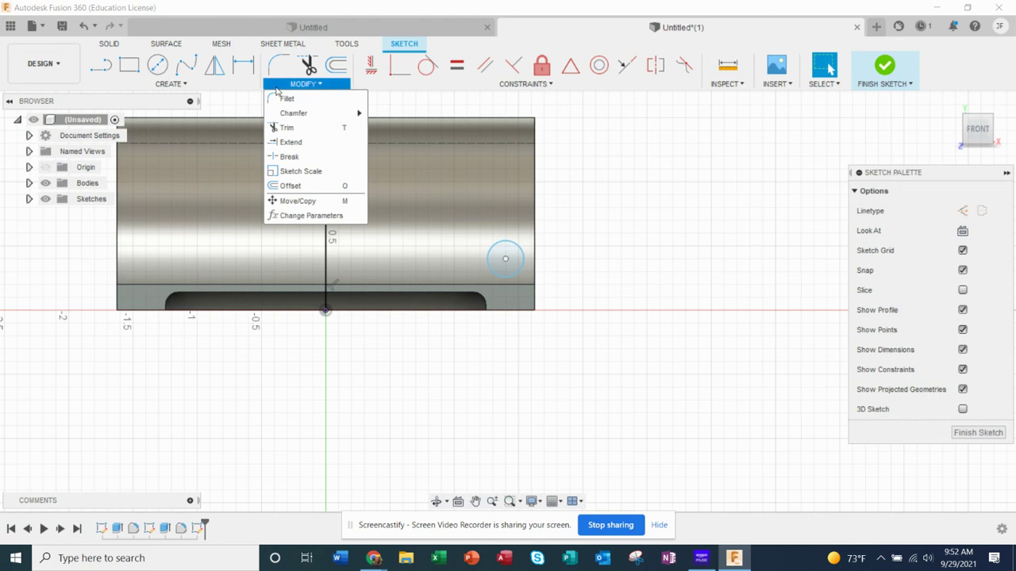
mouse_move(216, 73)
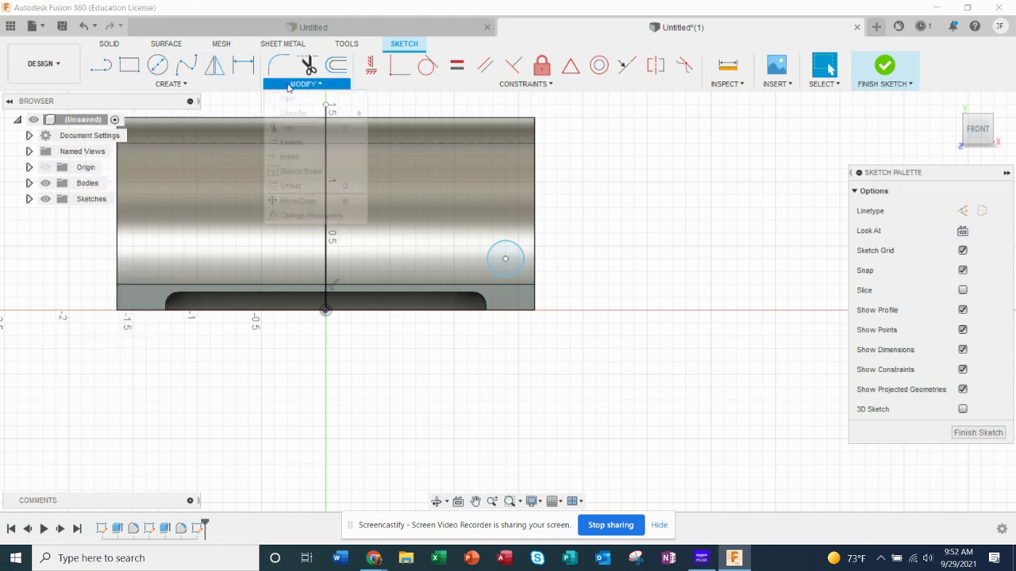
click(218, 71)
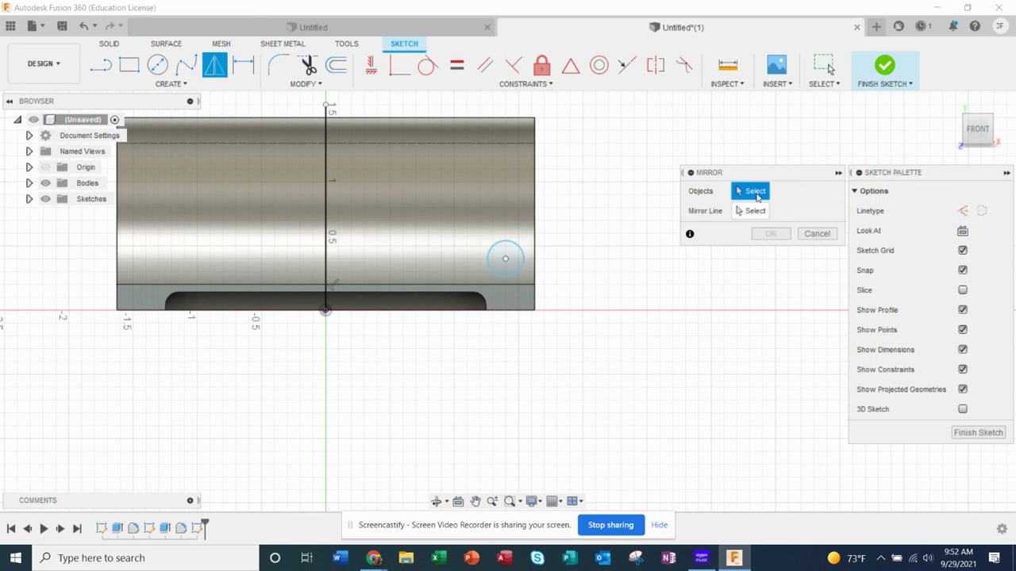
click(501, 276)
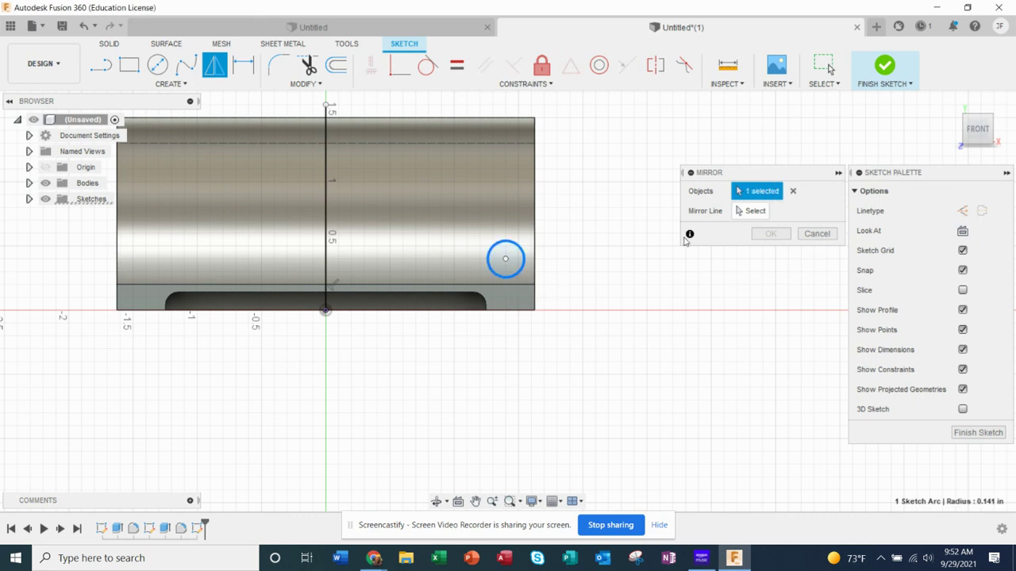
click(754, 212)
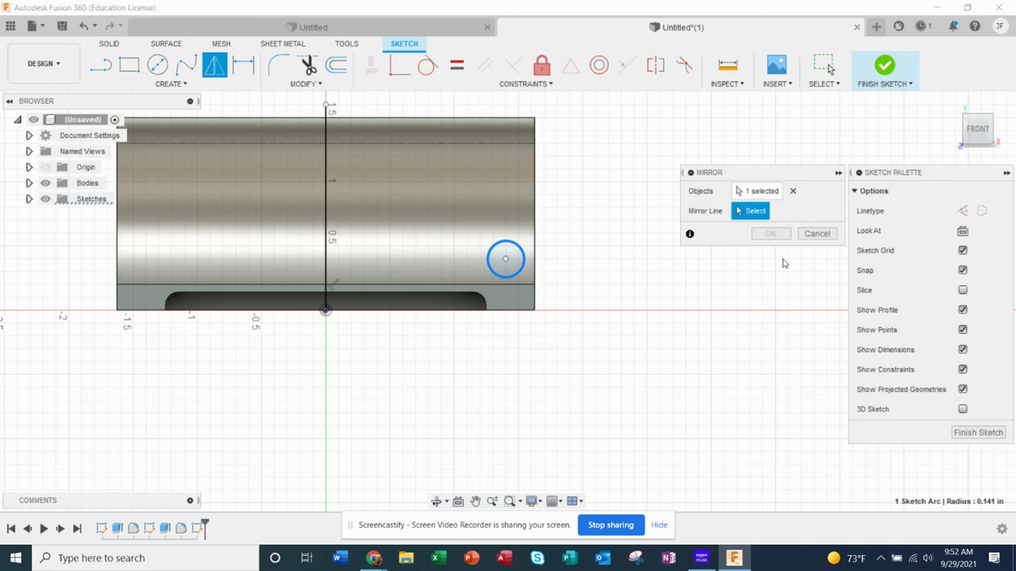
click(326, 165)
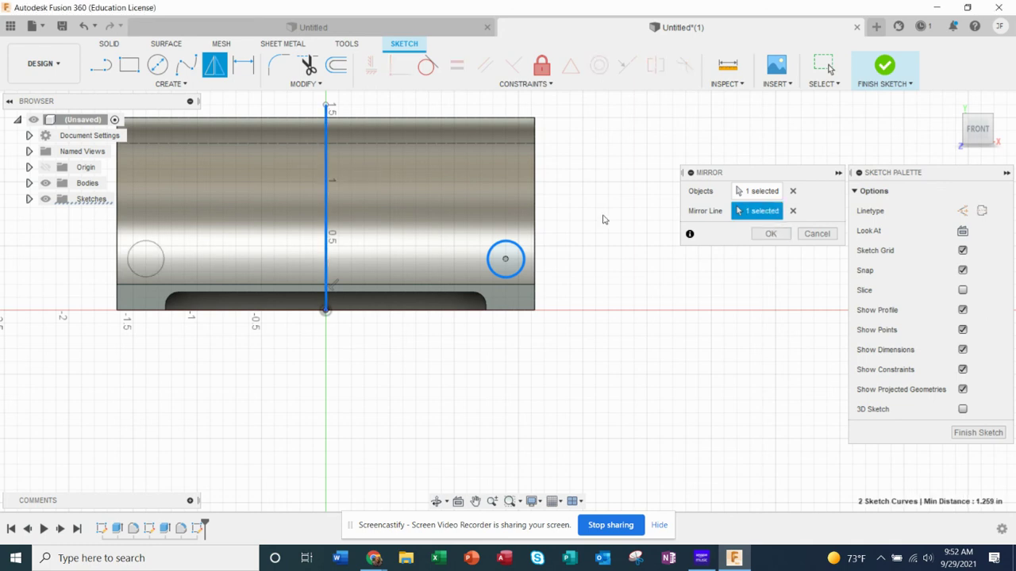
click(768, 234)
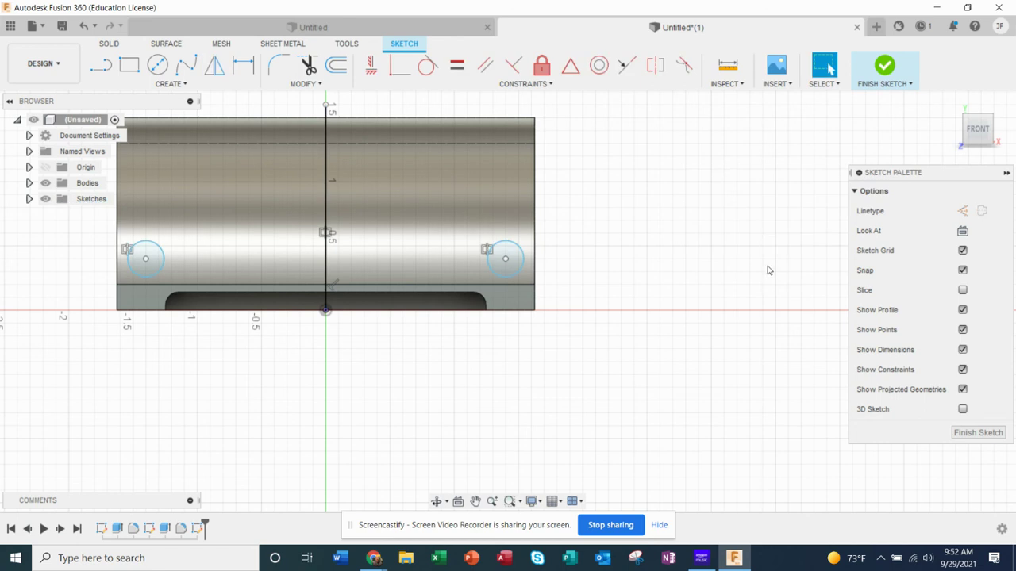
- Select both circle profiles on the front of the body and finish the sketch
scroll(767, 270, up, 1)
scroll(767, 270, down, 2)
click(952, 103)
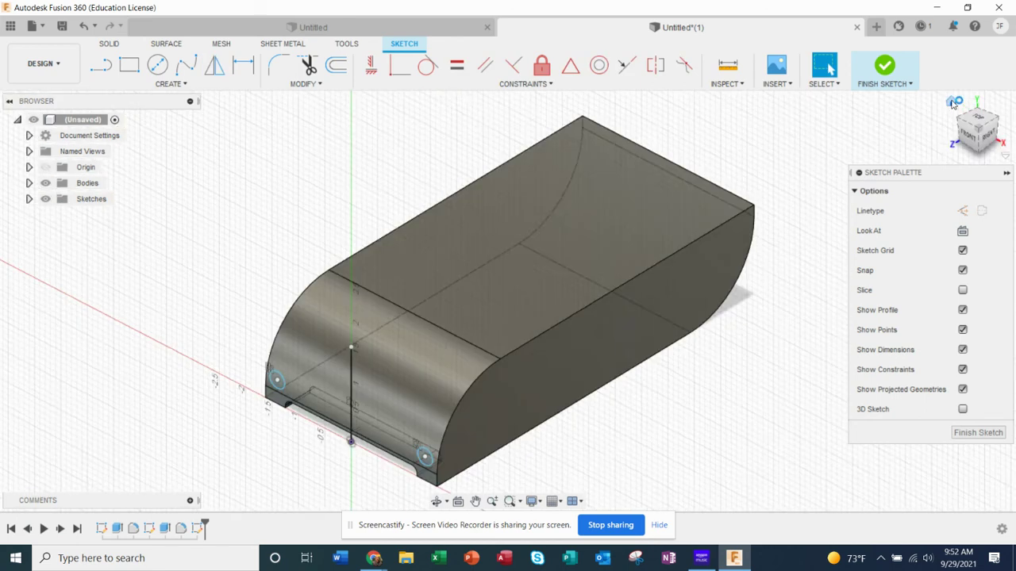
scroll(403, 516, down, 1)
scroll(403, 508, up, 3)
scroll(402, 508, up, 2)
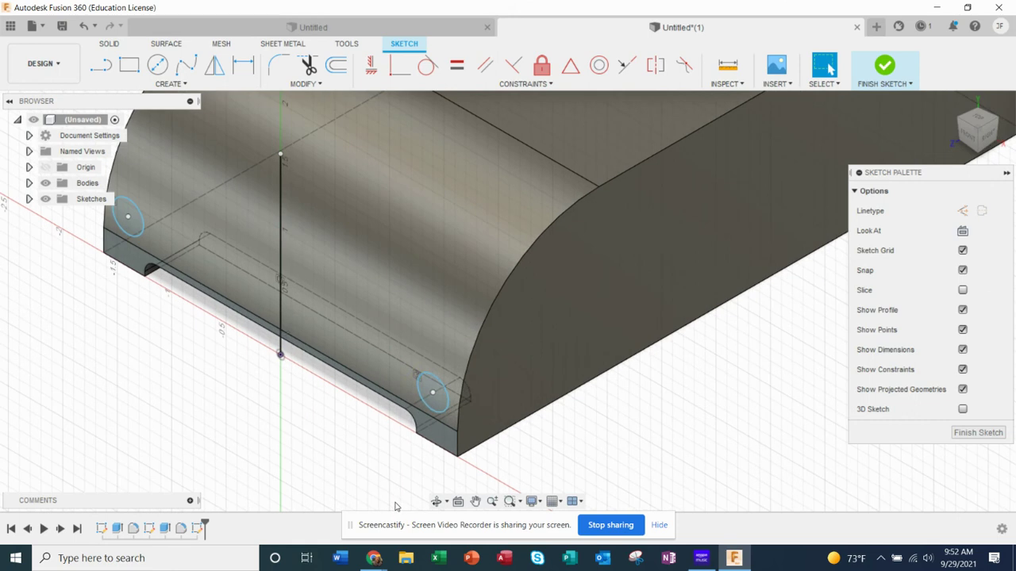
click(441, 401)
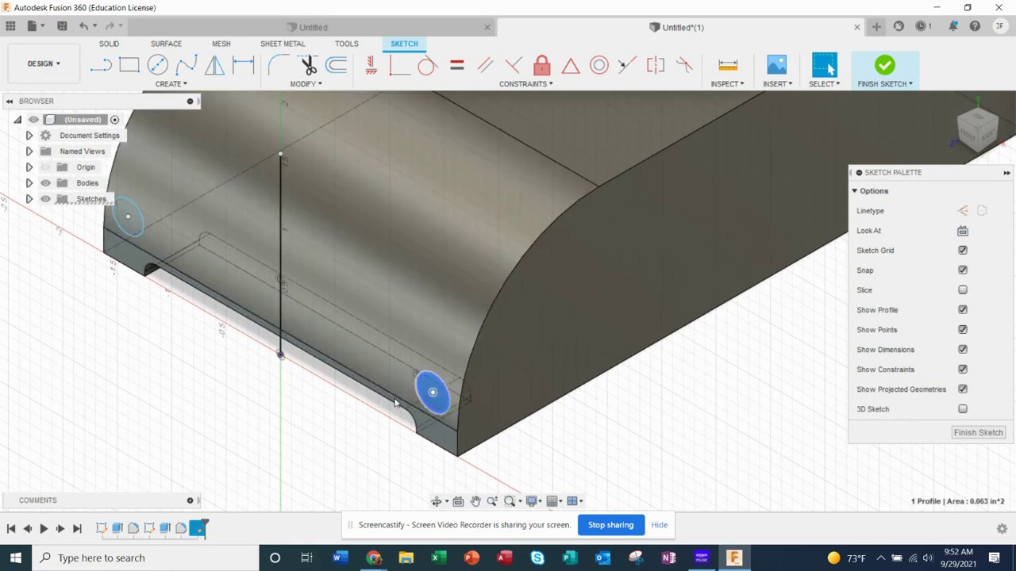
shift+click(133, 226)
scroll(255, 307, up, 1)
scroll(256, 308, down, 4)
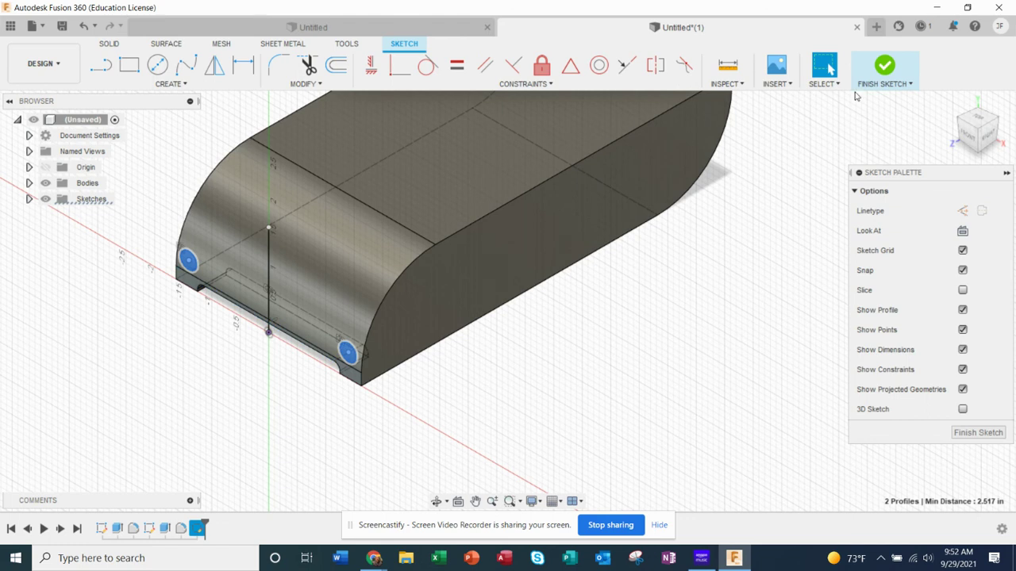
click(886, 67)
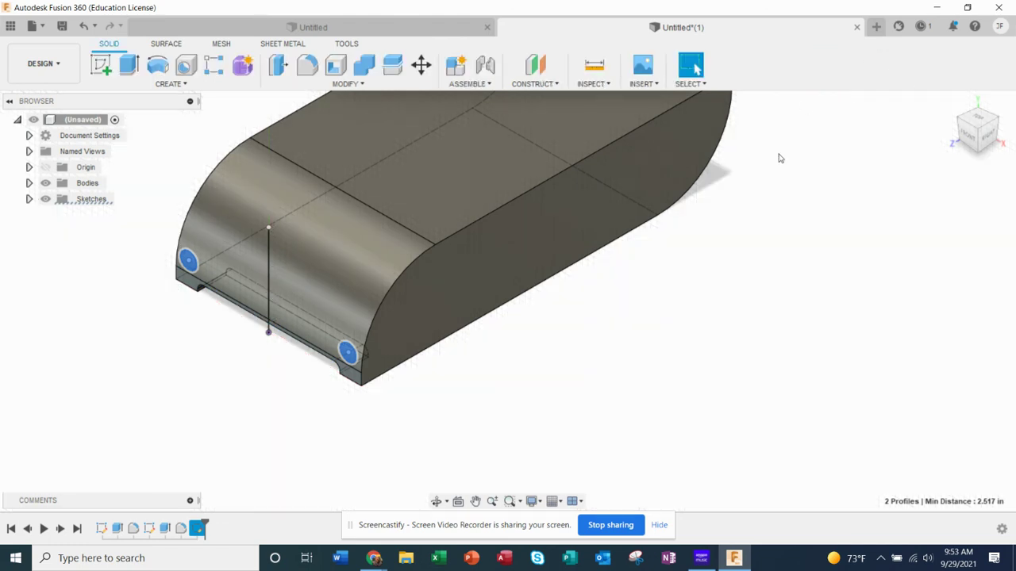
- Extrude the two circle profiles -0.40 in into the front of the body with the Cut operation
click(127, 66)
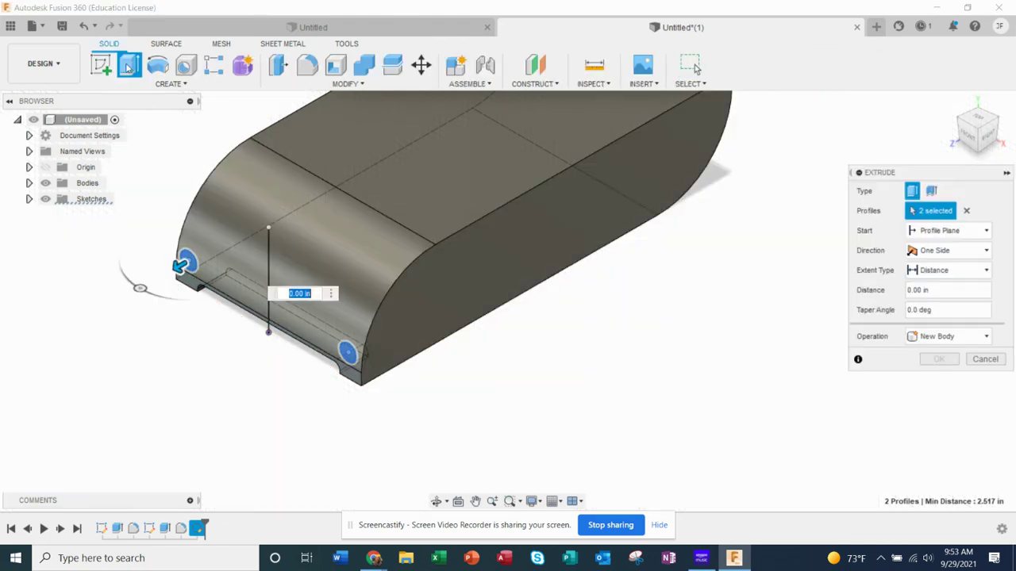
drag(170, 274, 203, 263)
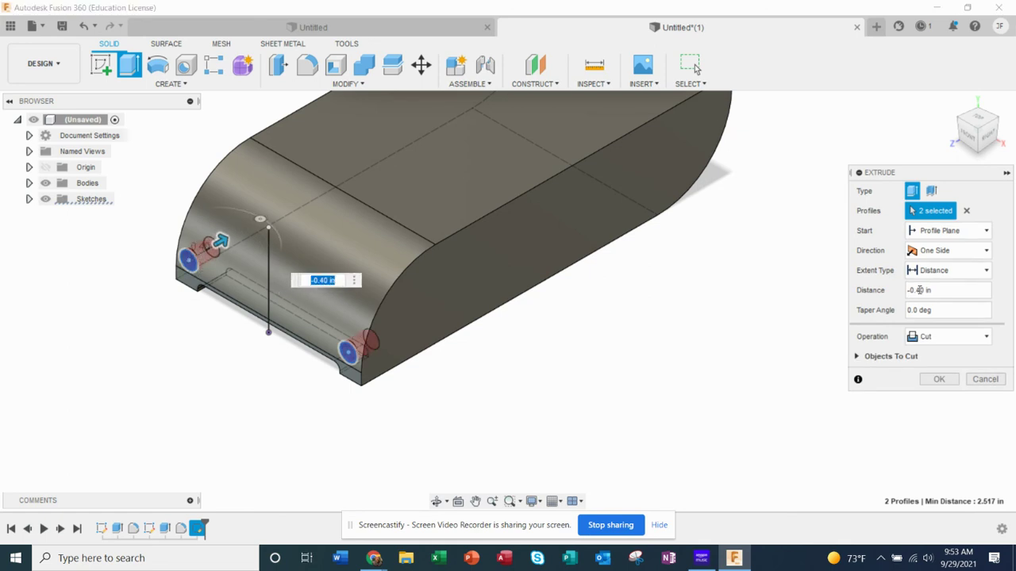
click(946, 338)
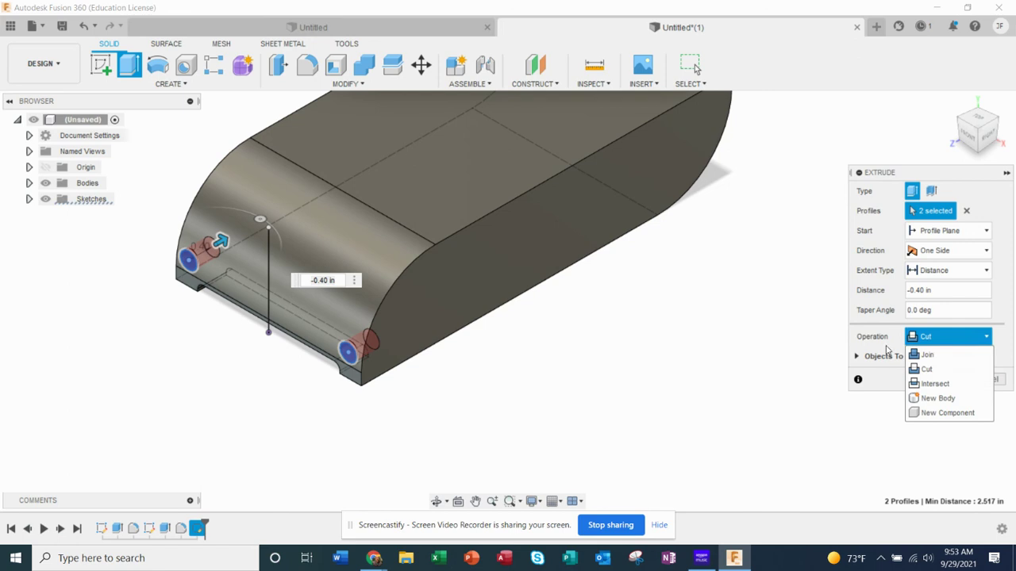
click(943, 370)
click(942, 381)
scroll(726, 357, up, 1)
scroll(637, 359, down, 4)
scroll(354, 307, up, 5)
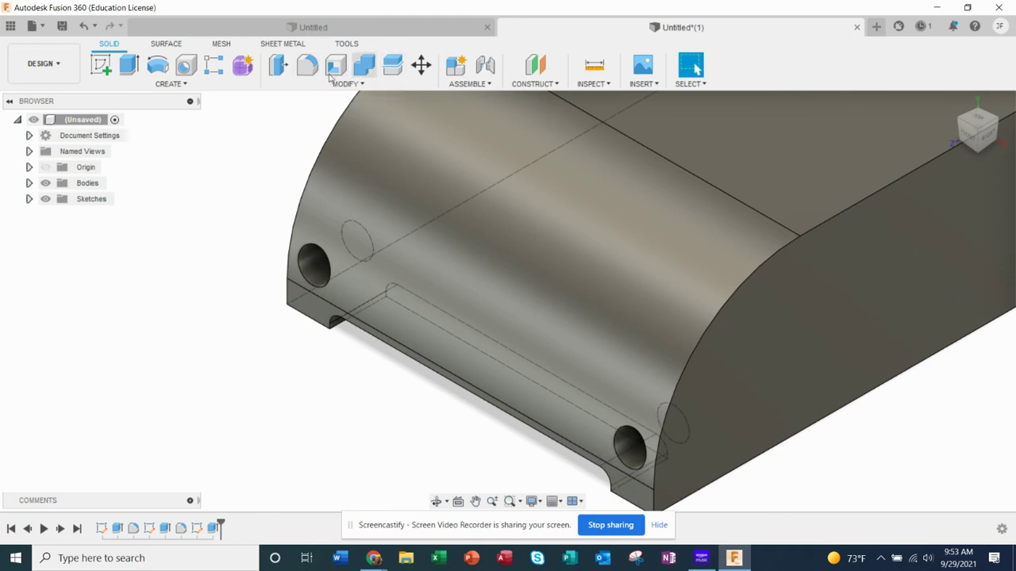
click(308, 69)
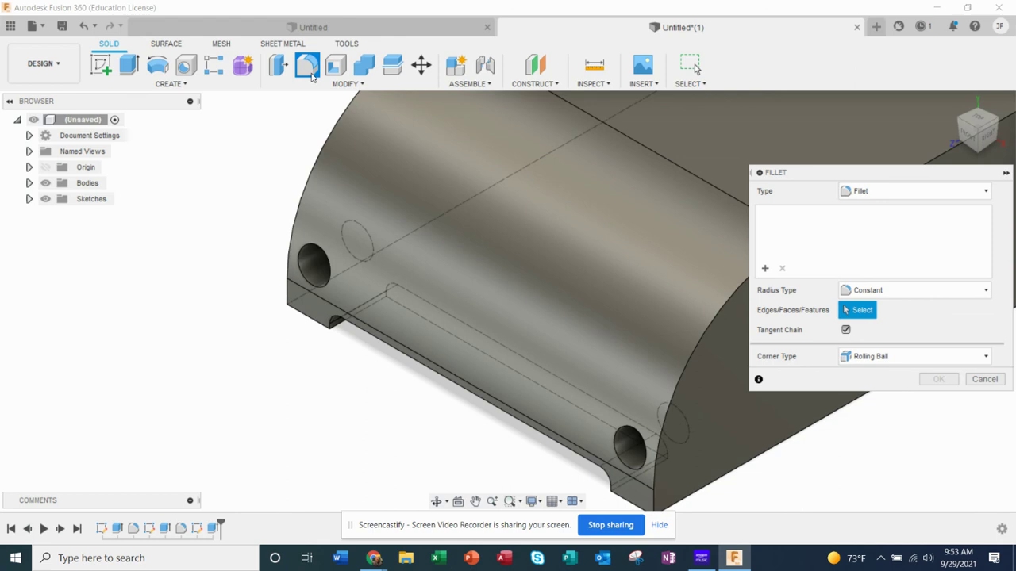
click(854, 192)
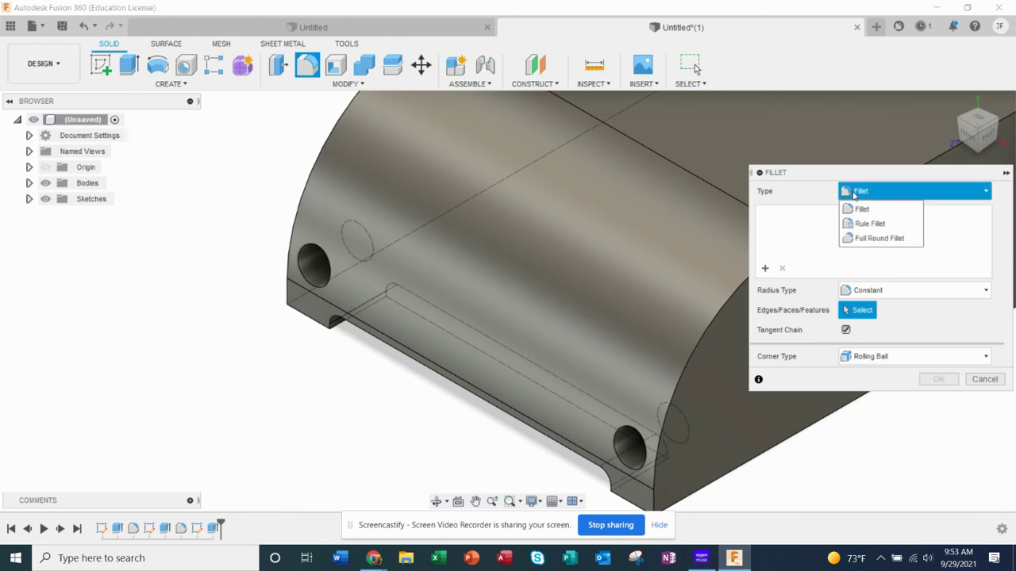
click(984, 379)
click(985, 379)
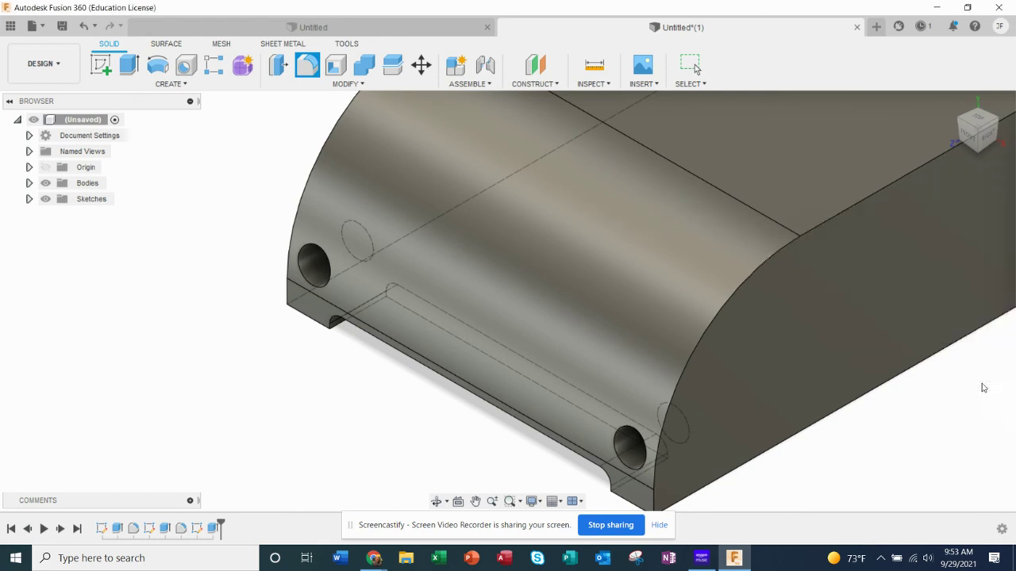
- Chamfer the front edges of both round holes with an equal distance of 0.02 in
click(361, 84)
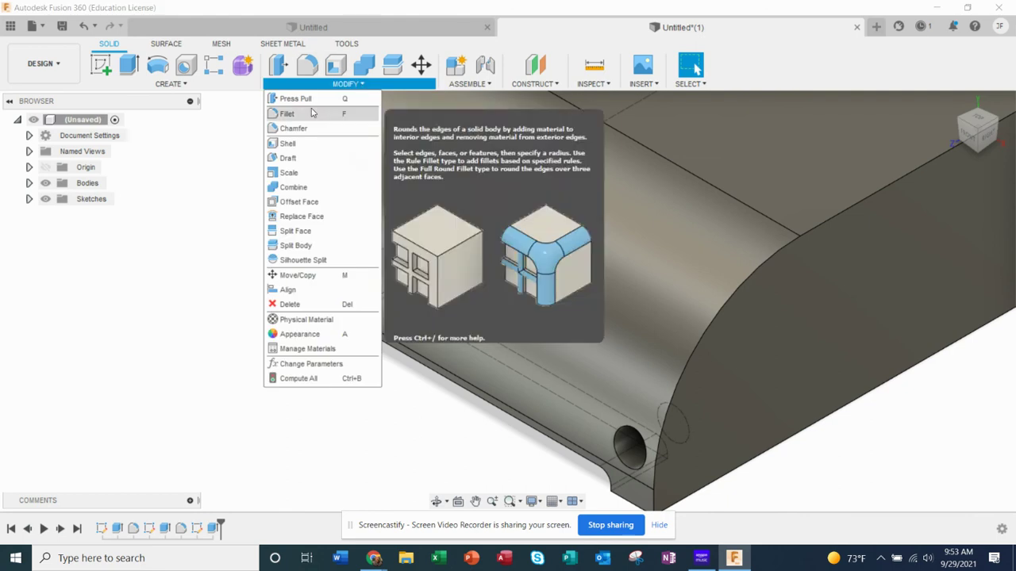
click(292, 129)
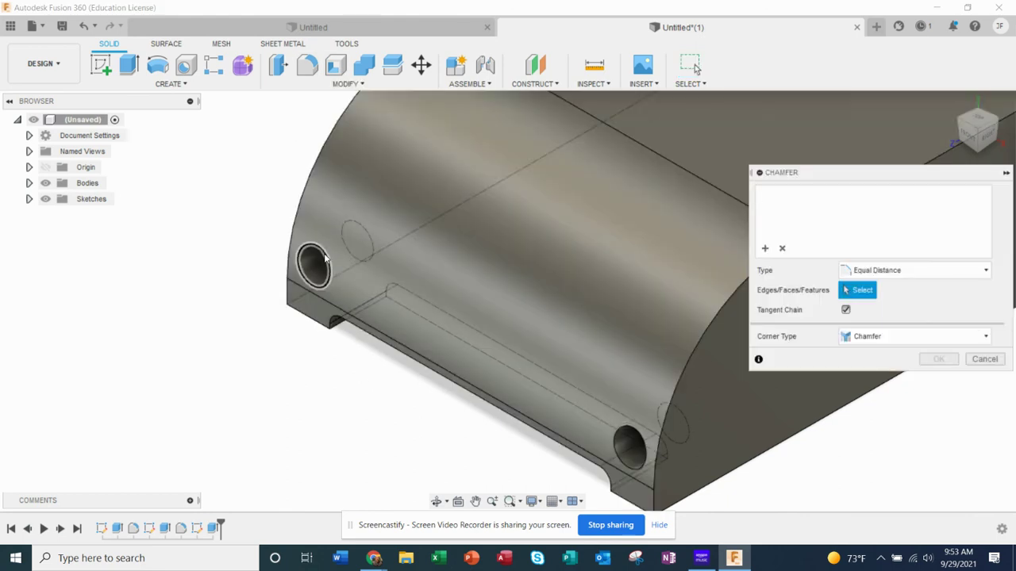
click(322, 262)
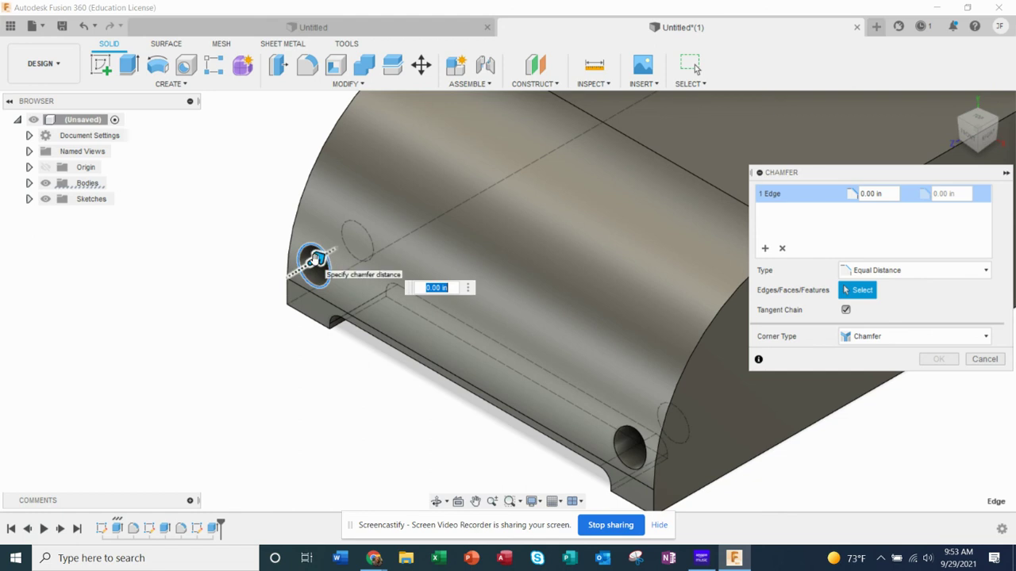
click(633, 431)
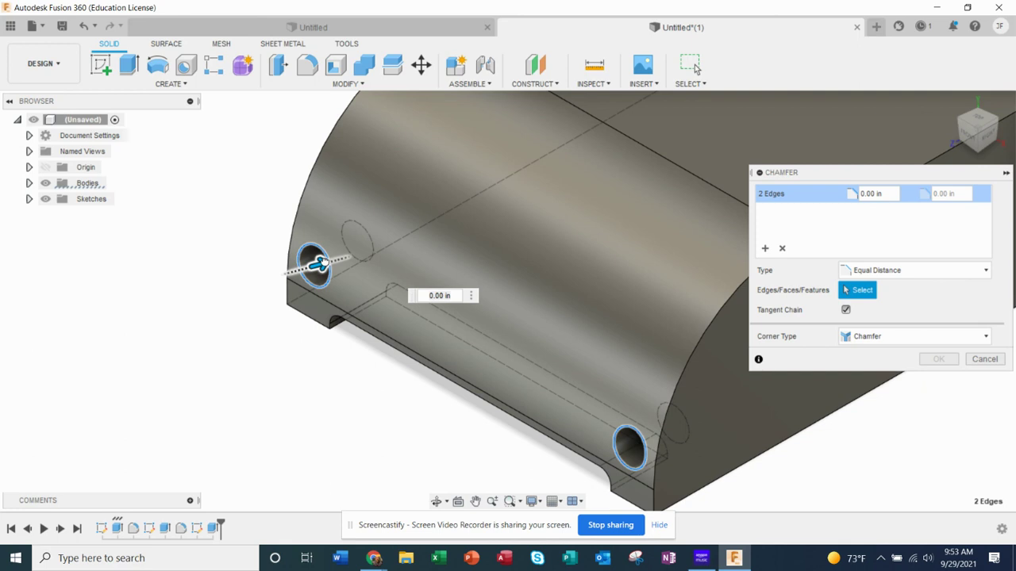
drag(321, 264, 330, 263)
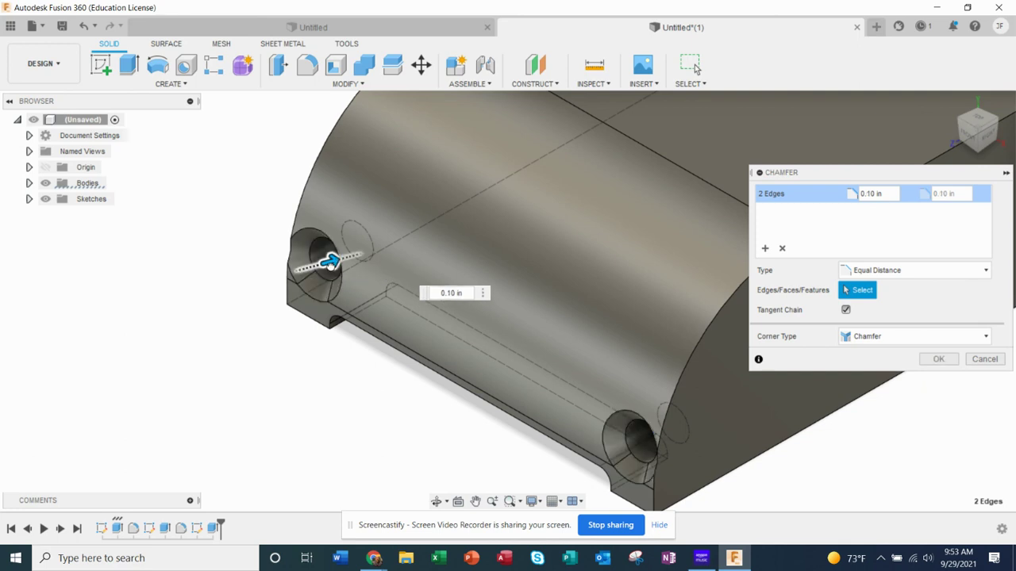
click(454, 293)
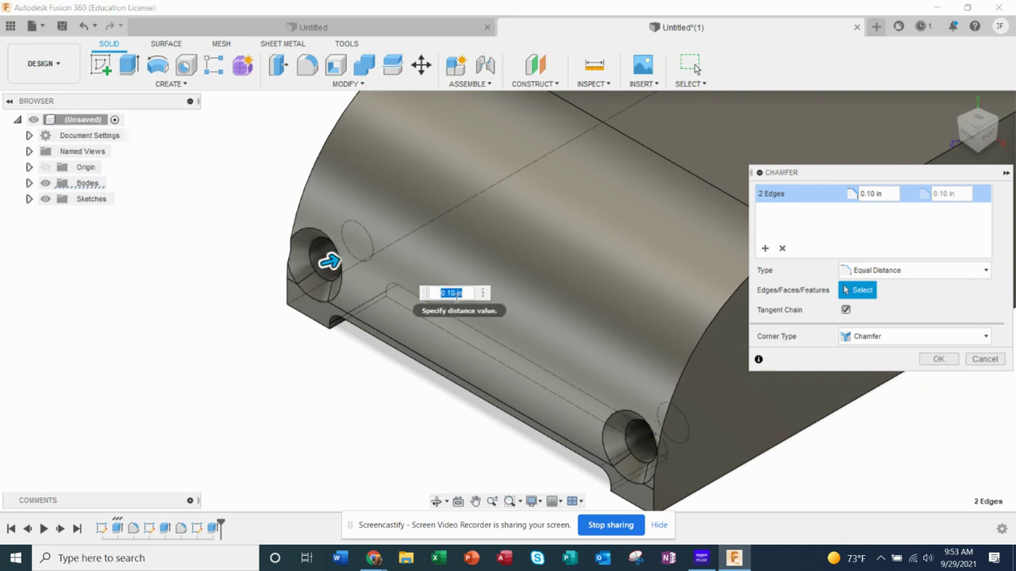
text(0.02)
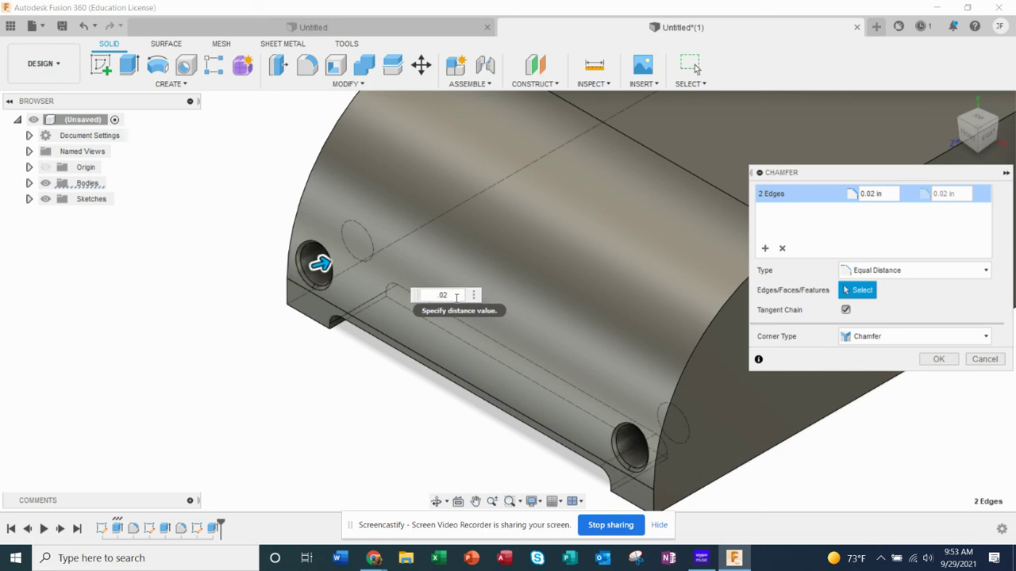
click(937, 359)
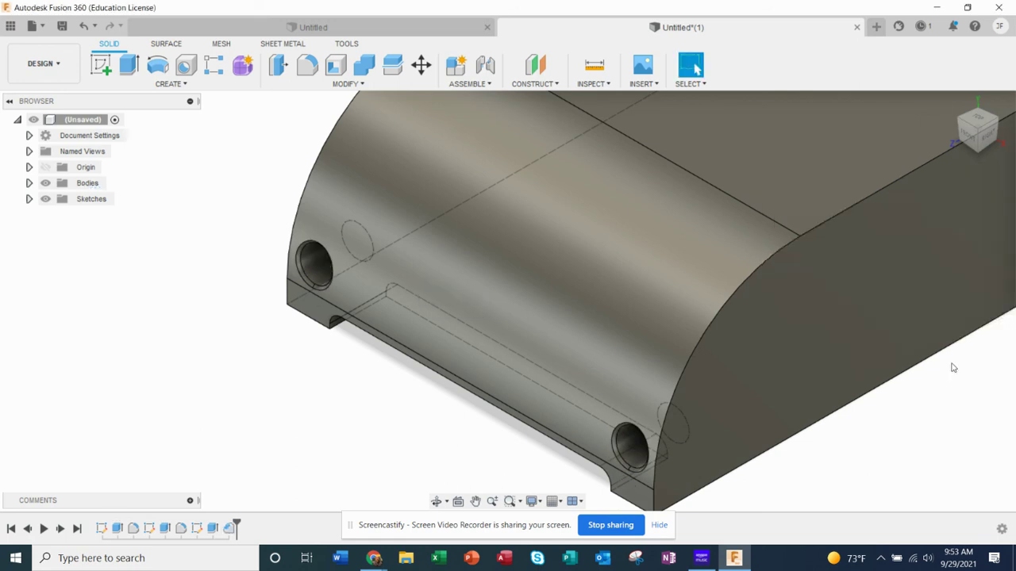
scroll(390, 315, down, 5)
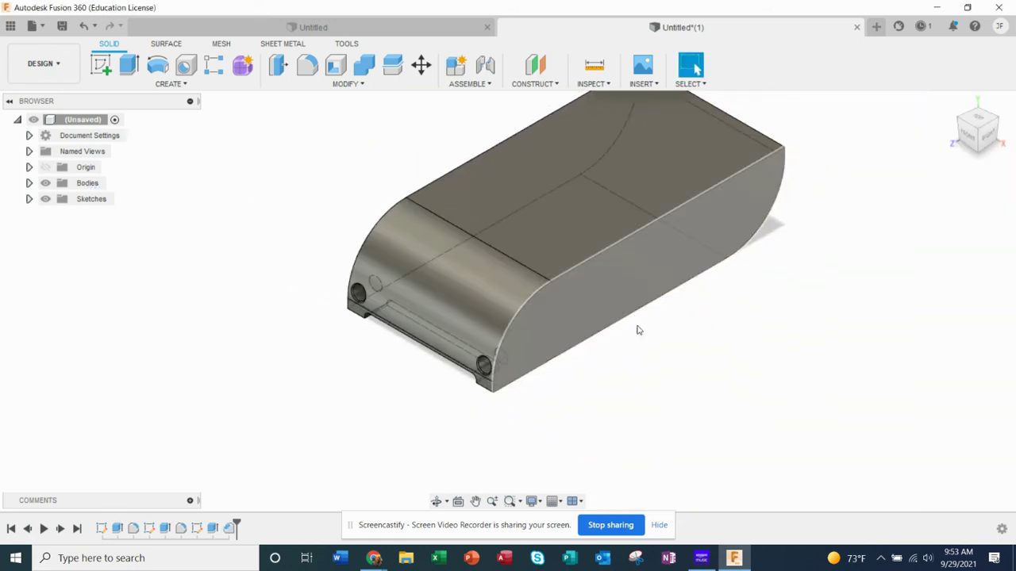
scroll(594, 349, up, 1)
scroll(590, 347, down, 2)
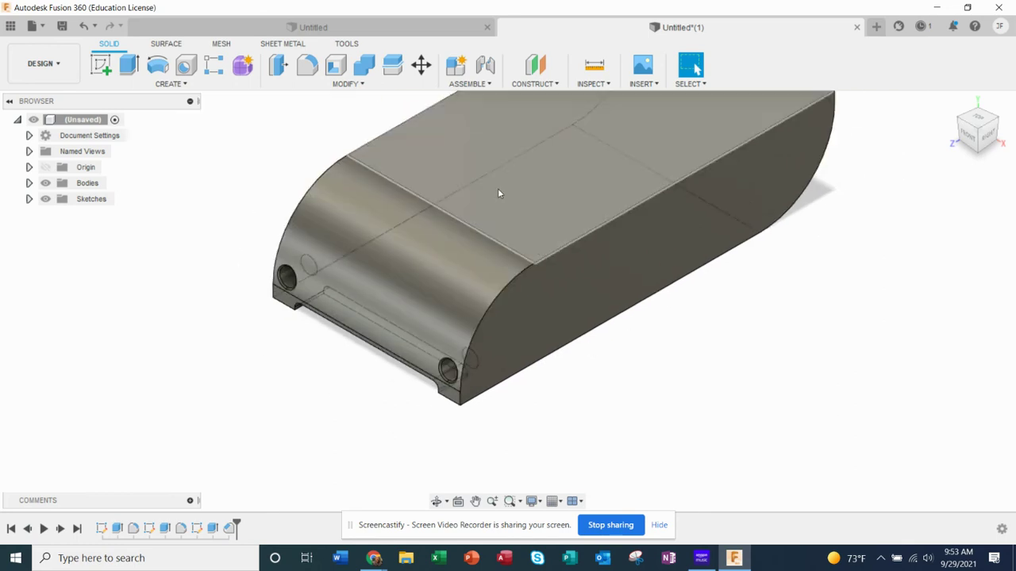
click(307, 65)
click(612, 273)
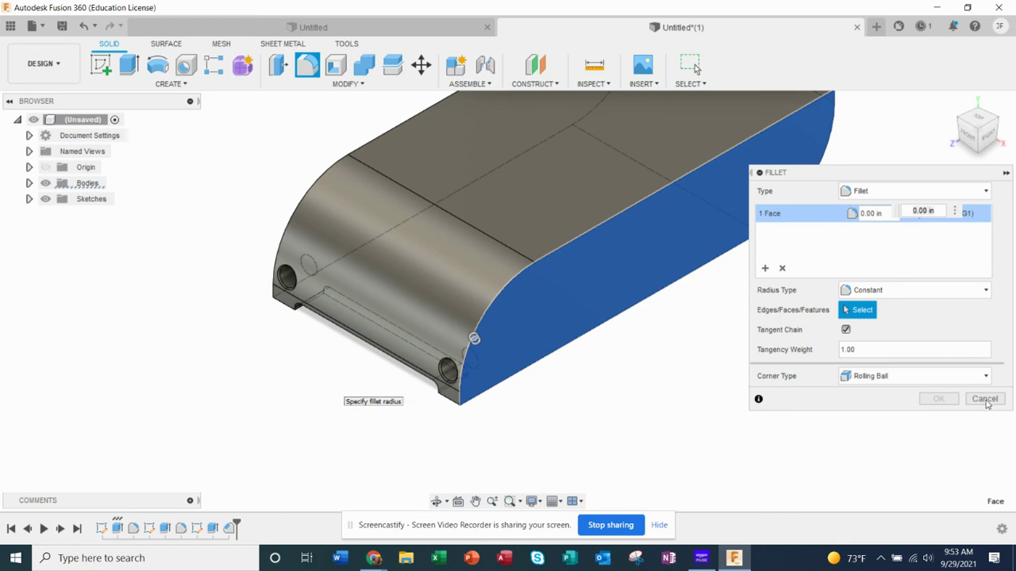
click(985, 399)
- Fillet the edges around the body's flat right side face with a constant 0.2 in radius
click(517, 325)
click(308, 66)
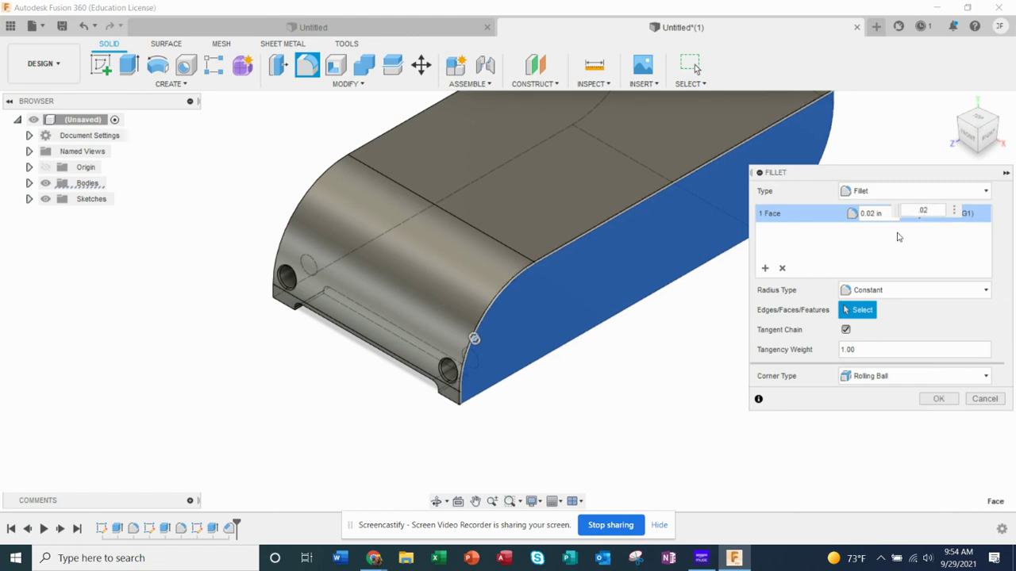
shift+middle_drag(583, 332, 509, 366)
text(.2)
scroll(562, 354, up, 2)
scroll(561, 354, down, 3)
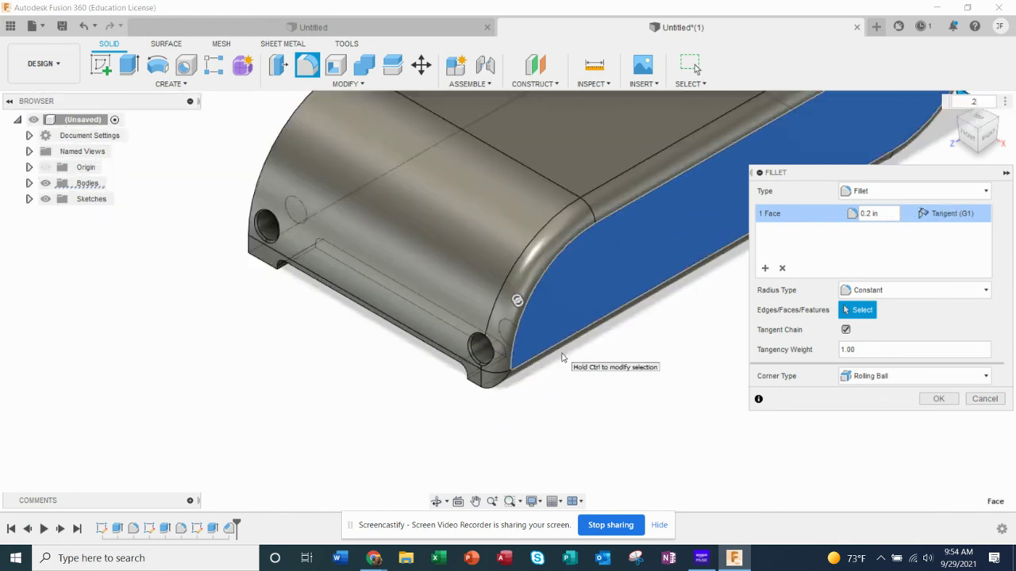
scroll(562, 357, down, 3)
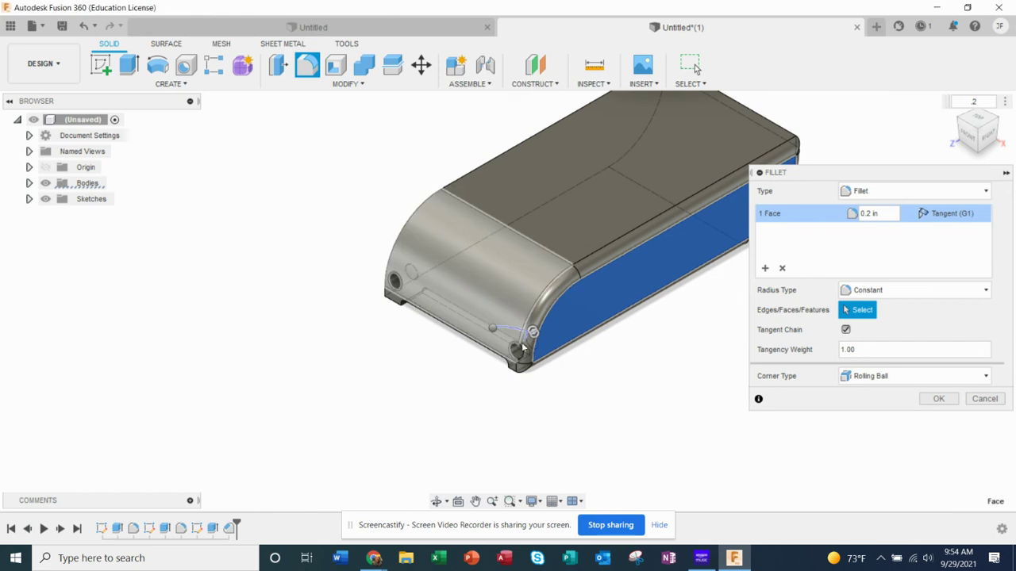
key(Return)
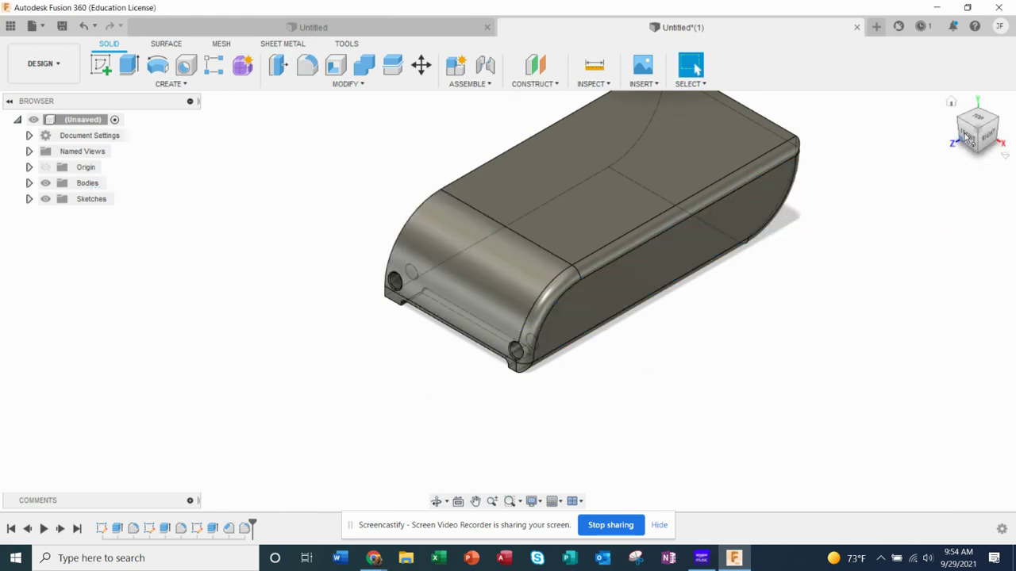
- Fillet the edges around the body's flat left side face with a constant 0.2 in radius
drag(975, 127, 426, 126)
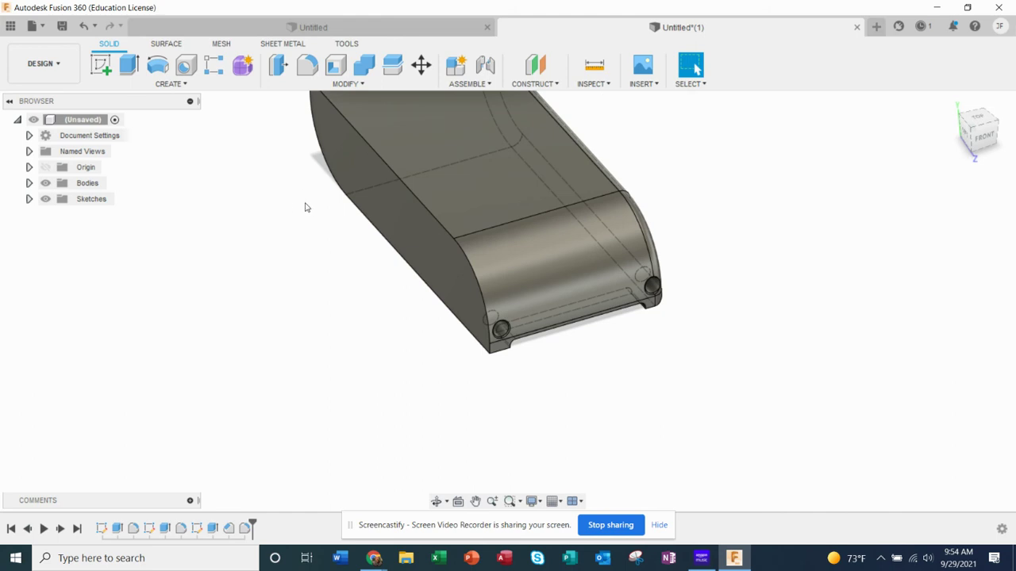
click(307, 65)
click(447, 259)
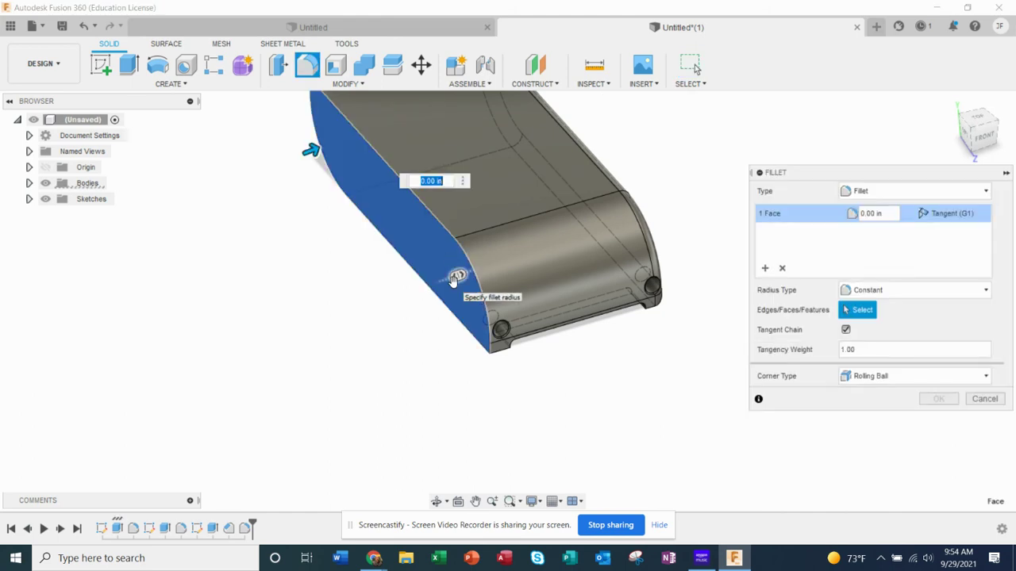
text(.2)
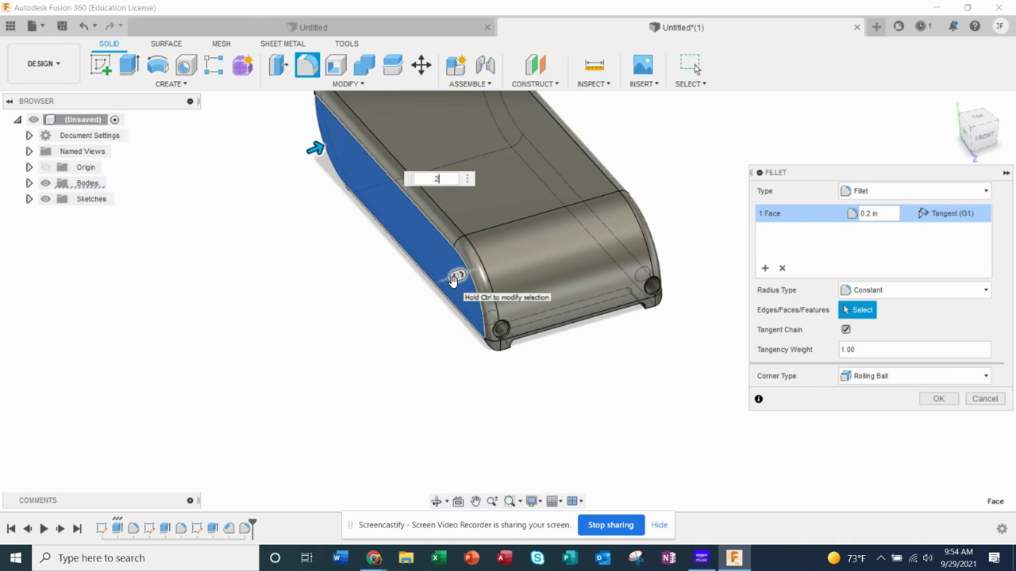
key(Return)
- Try to delete the curved front face of the body
shift+middle_drag(603, 384, 649, 355)
scroll(649, 355, down, 4)
click(608, 305)
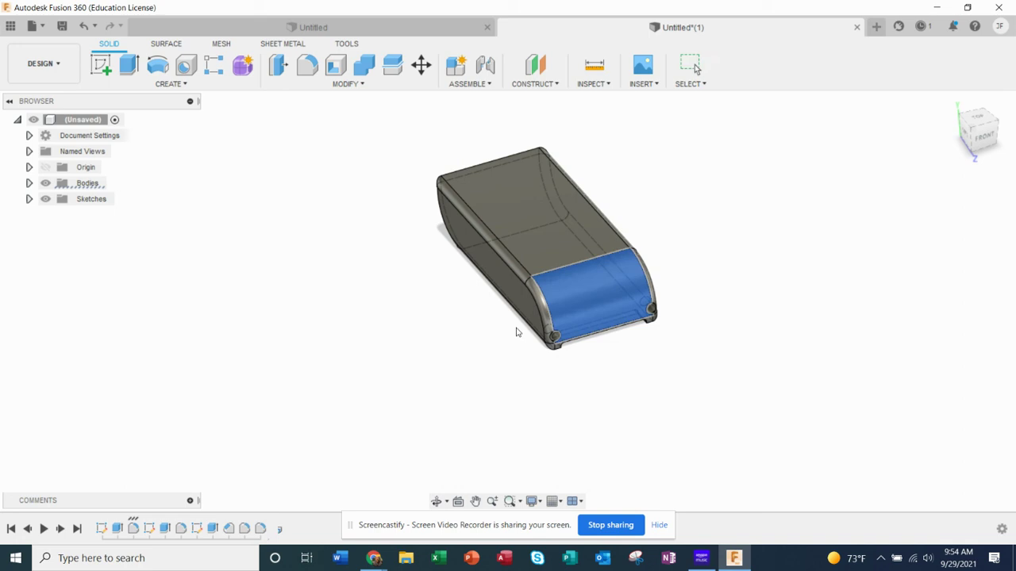
key(Delete)
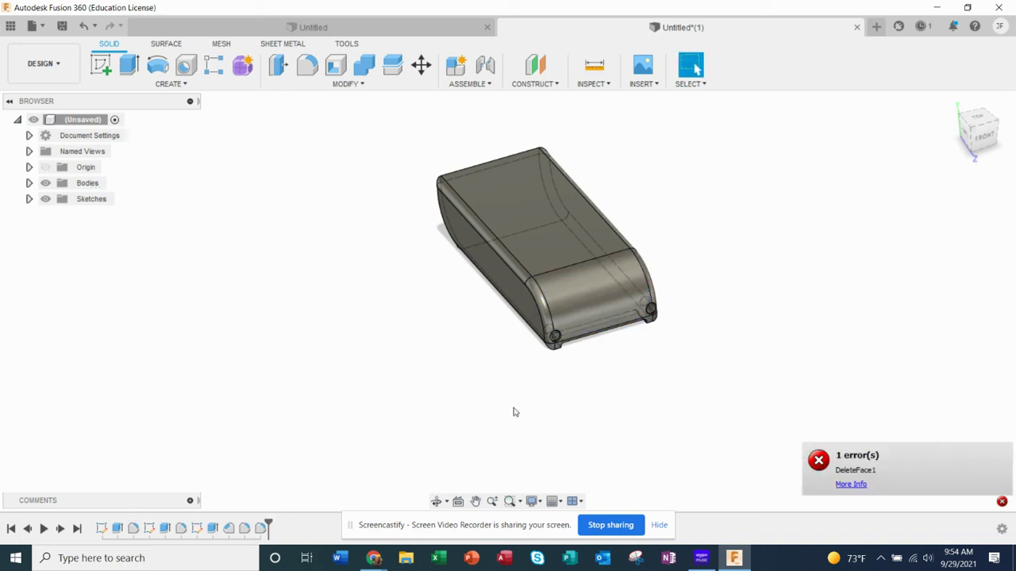
right_drag(493, 387, 439, 356)
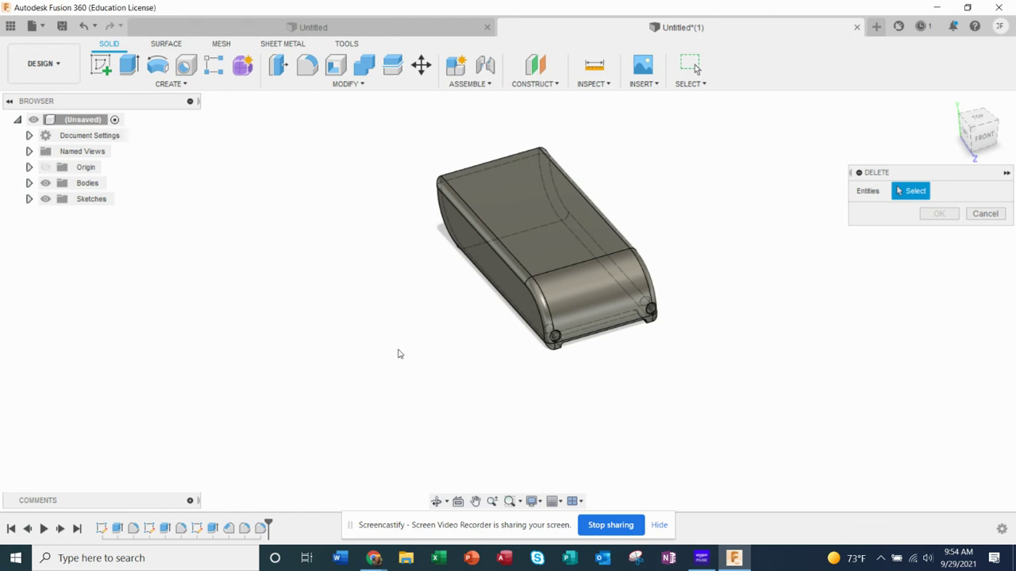
- Examine the finished body from the front and right, checking the side fillets, round holes and front cutout
shift+middle_drag(434, 358, 508, 260)
scroll(540, 242, up, 5)
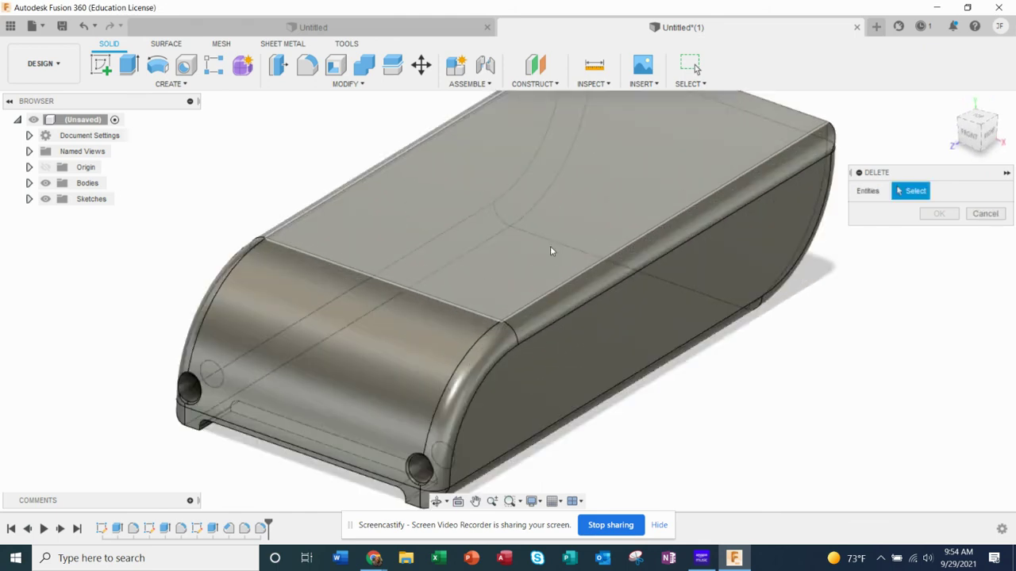
shift+middle_drag(602, 321, 466, 353)
scroll(504, 342, up, 2)
scroll(504, 341, down, 3)
scroll(367, 362, up, 1)
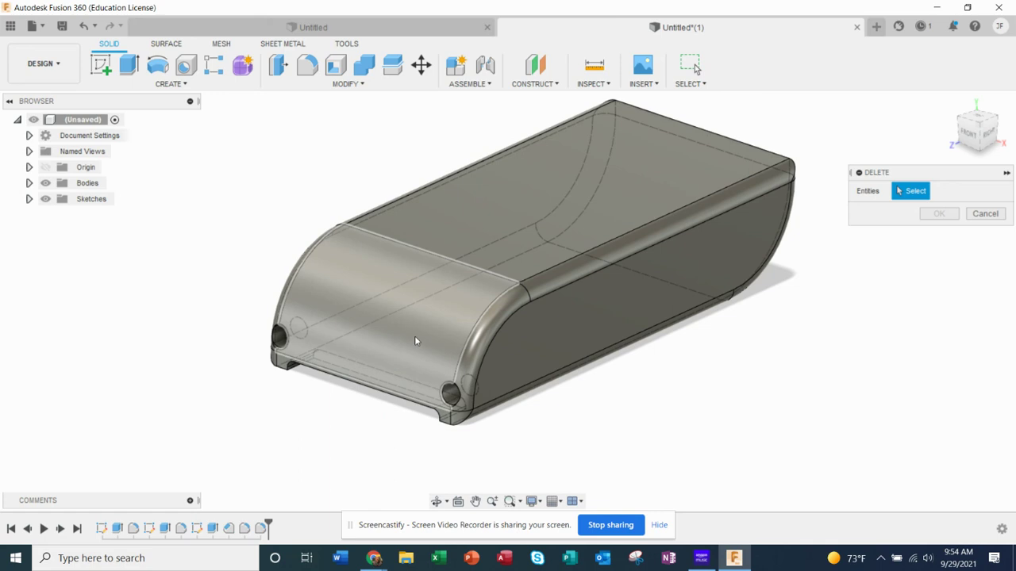
scroll(413, 348, up, 2)
scroll(486, 341, down, 2)
scroll(701, 242, up, 1)
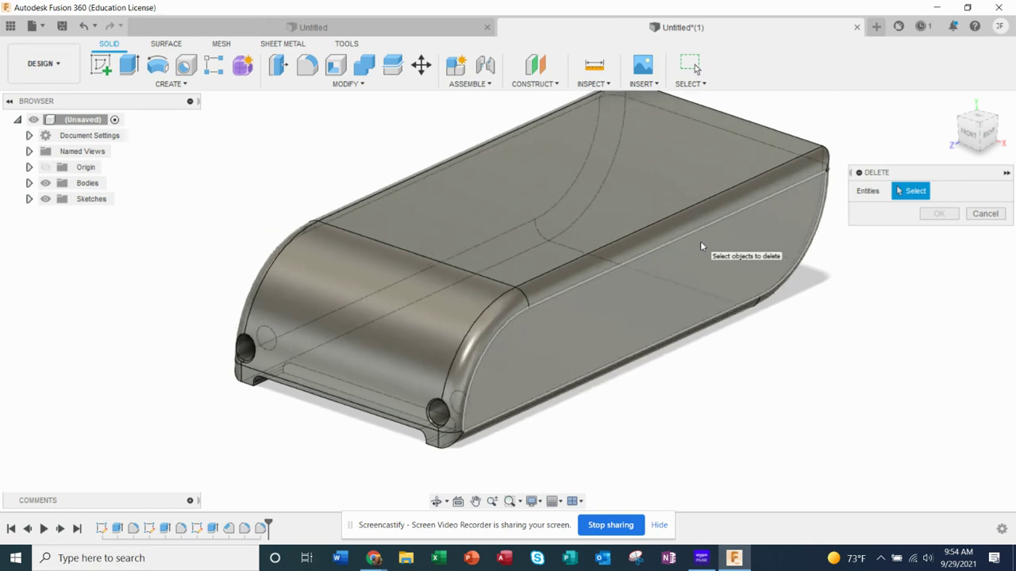